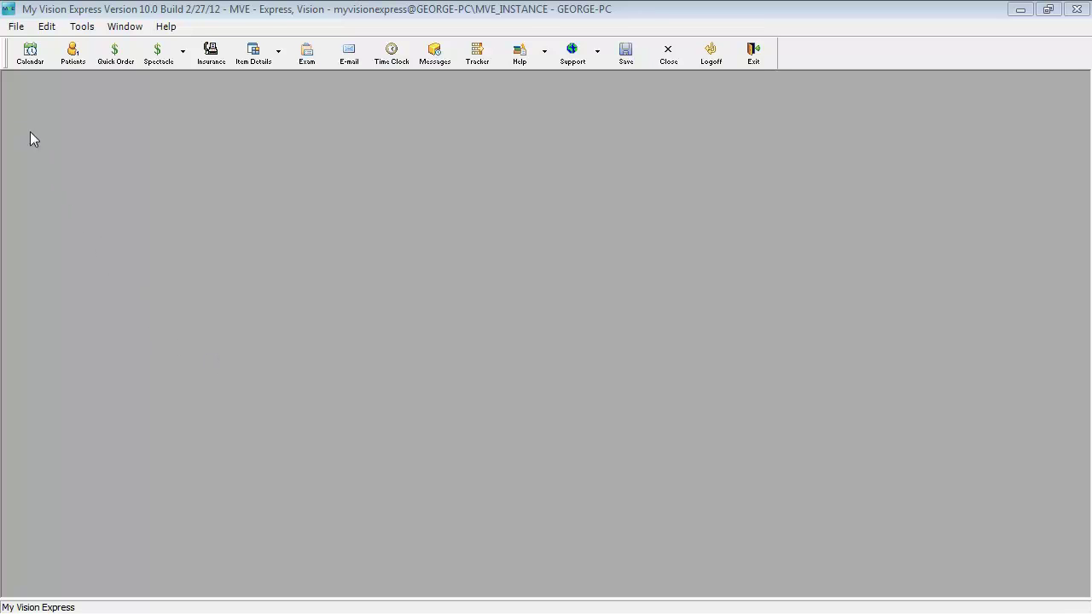
Open the Customizer from the application's setup options and choose the Screen-Patient-Profile report for customization.
left_click(16, 27)
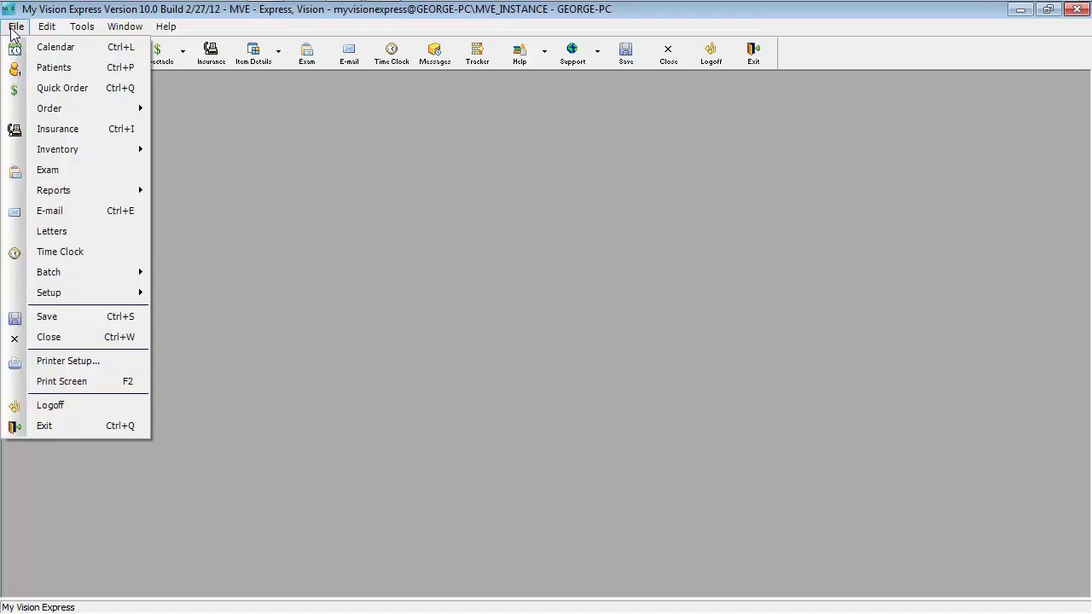
mouse_move(37, 300)
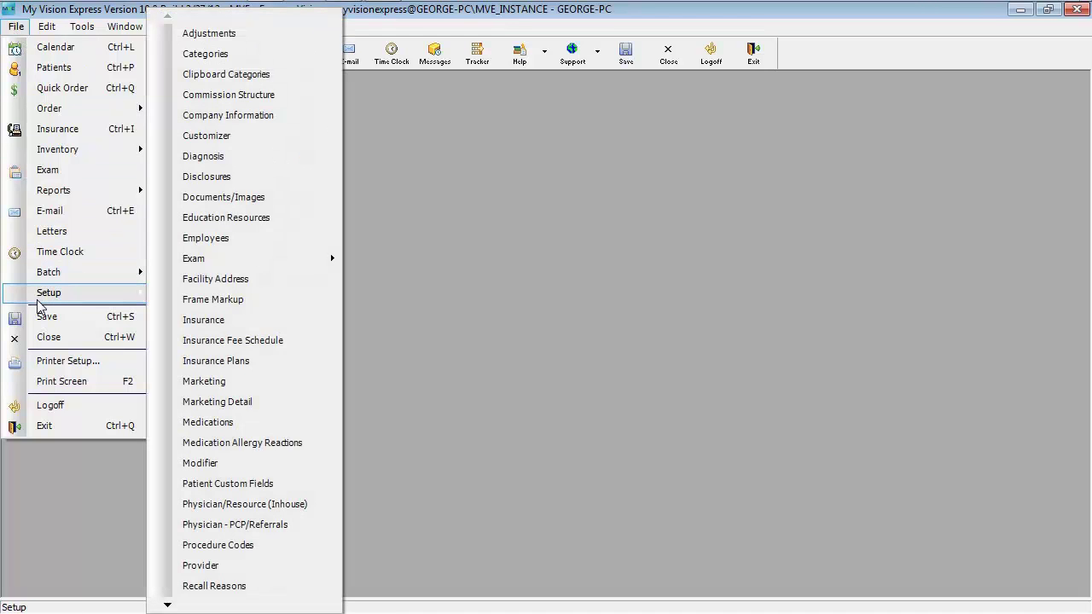
left_click(231, 138)
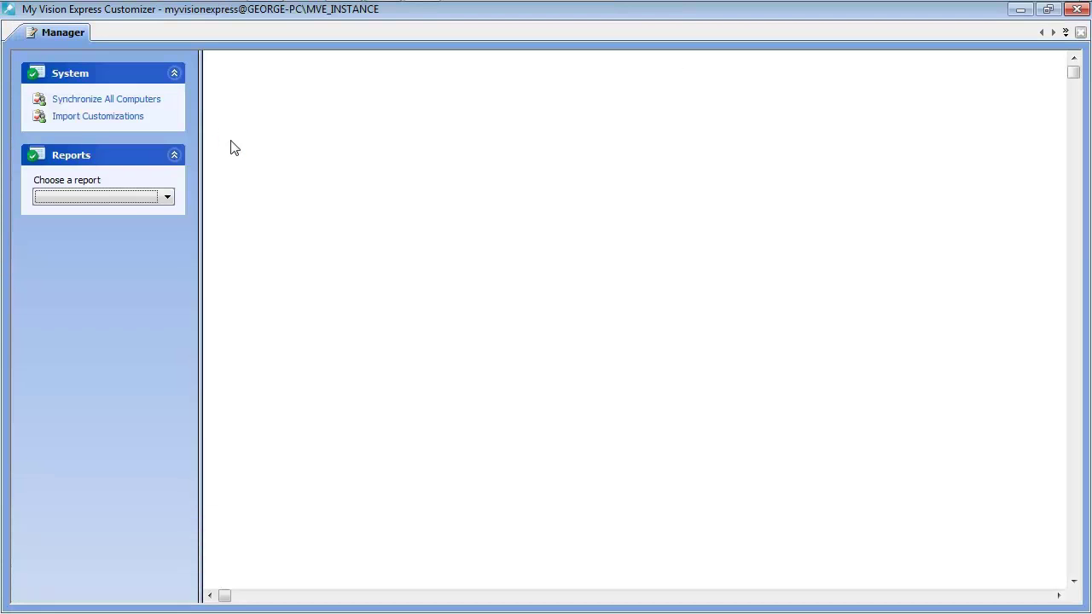
left_click(284, 318)
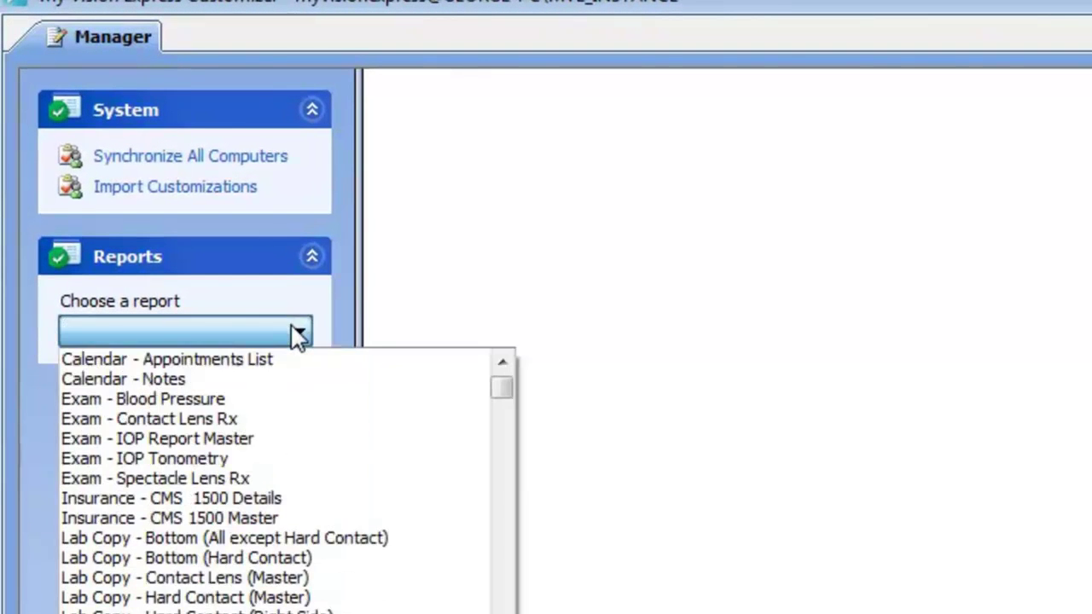
left_click_drag(492, 389, 505, 544)
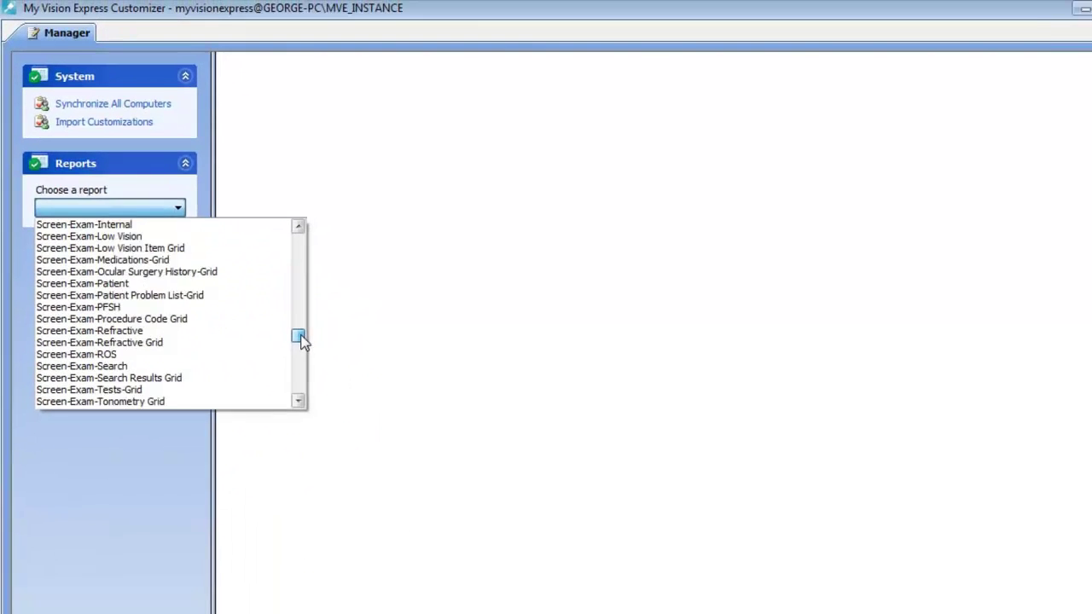
left_click_drag(301, 339, 302, 381)
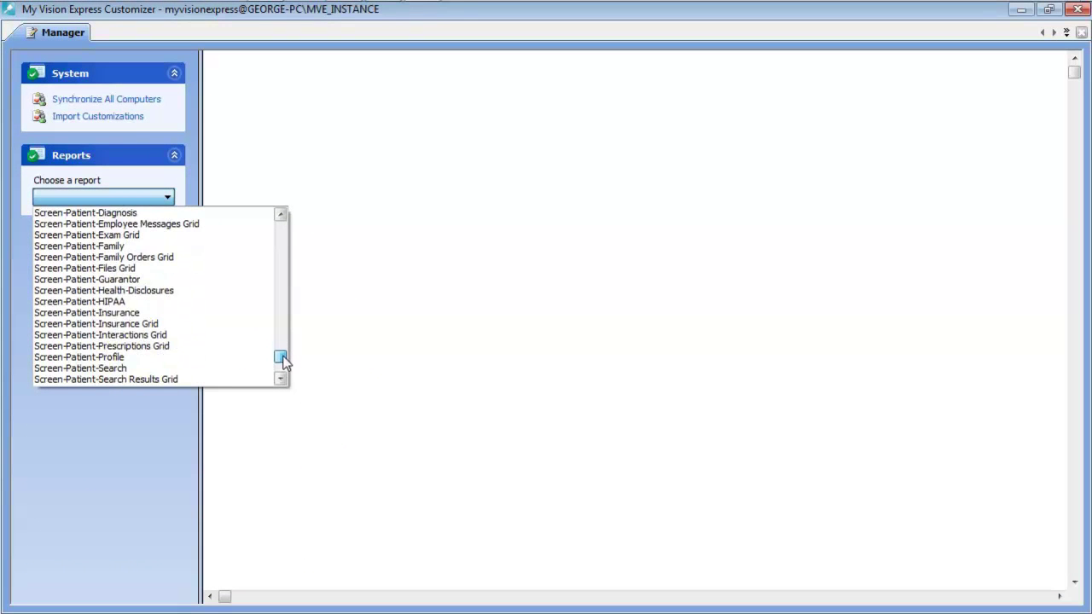
left_click(234, 359)
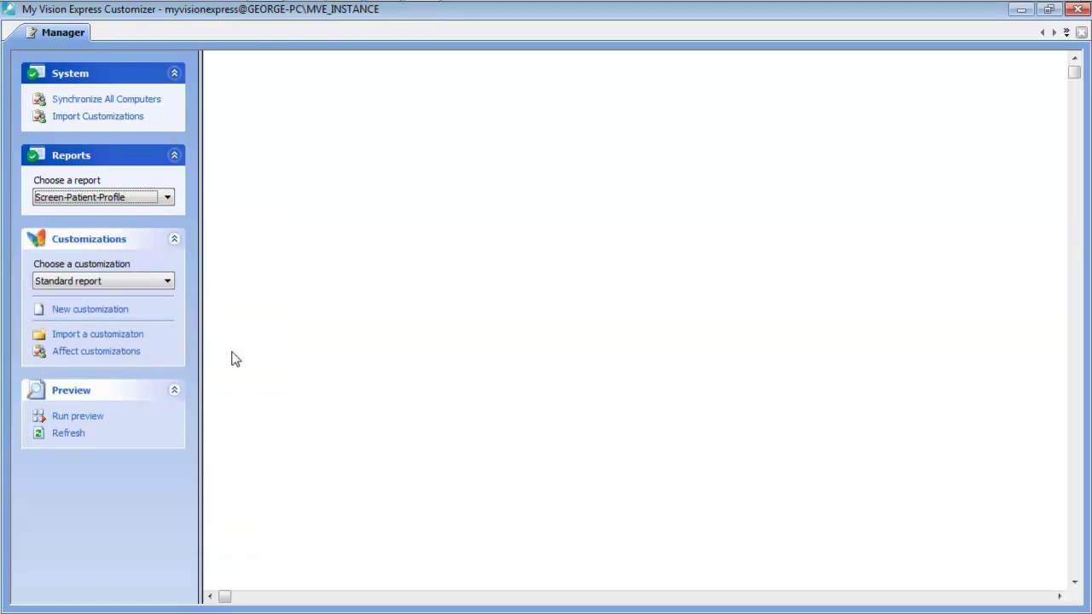
Create a new customization of the patient profile screen named "my patient profile 1".
left_click(90, 315)
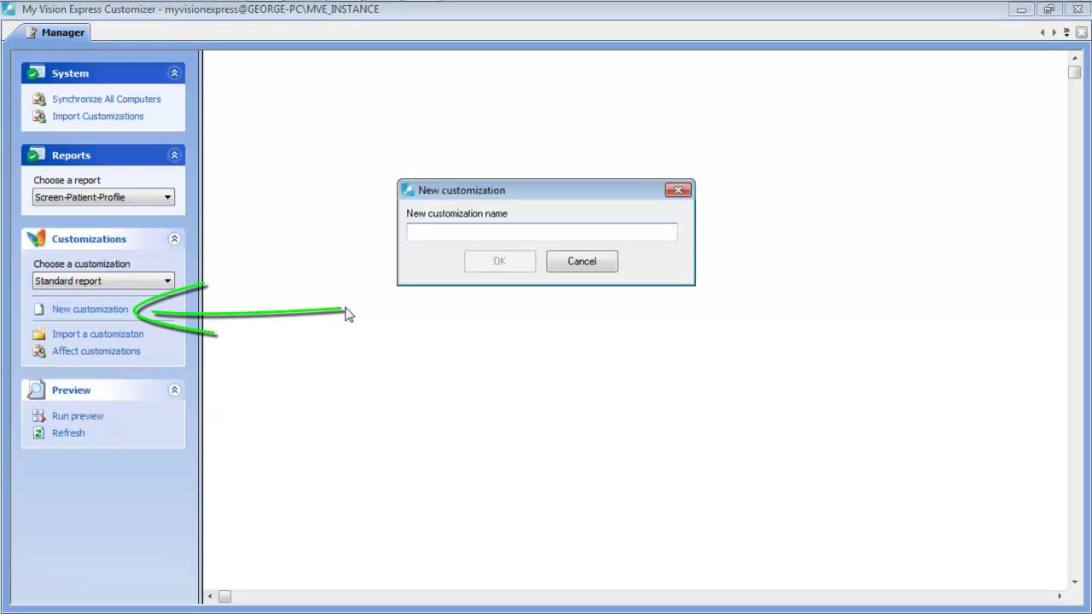
type("my p")
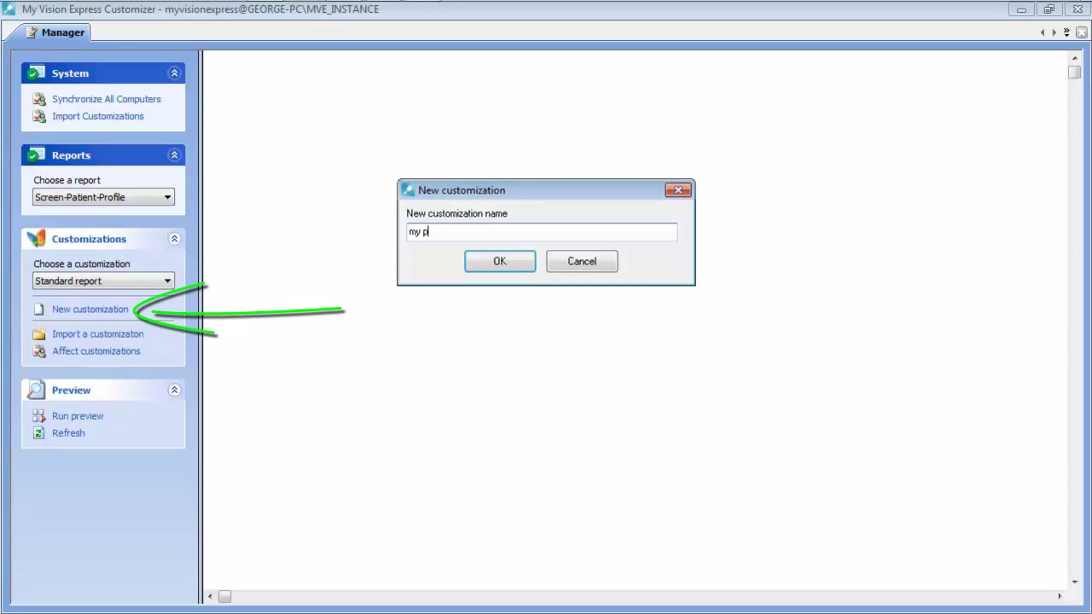
type("atient pro")
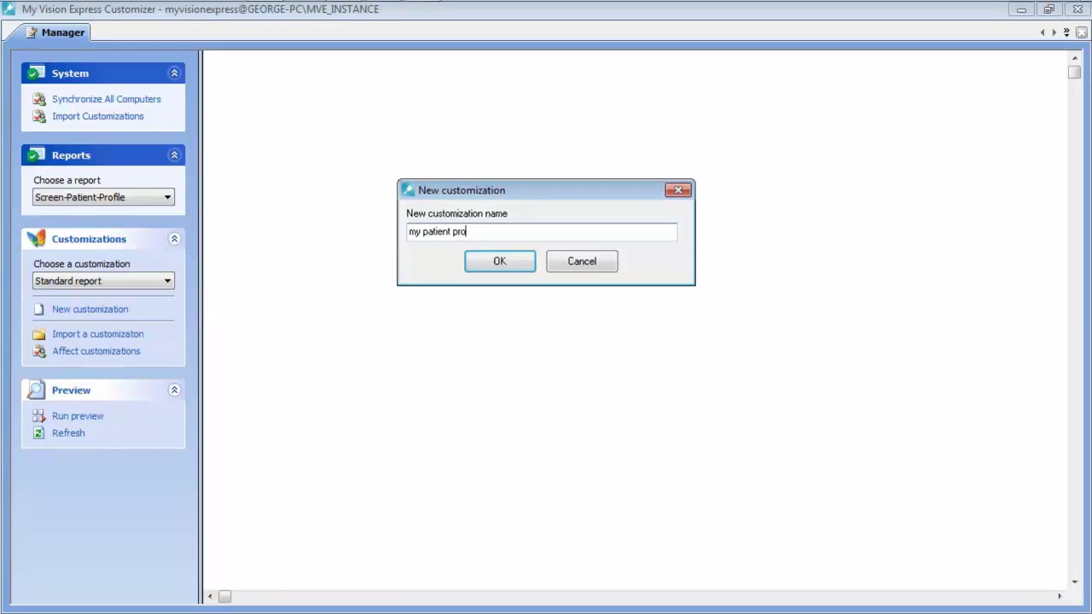
type("file 1")
key("Return")
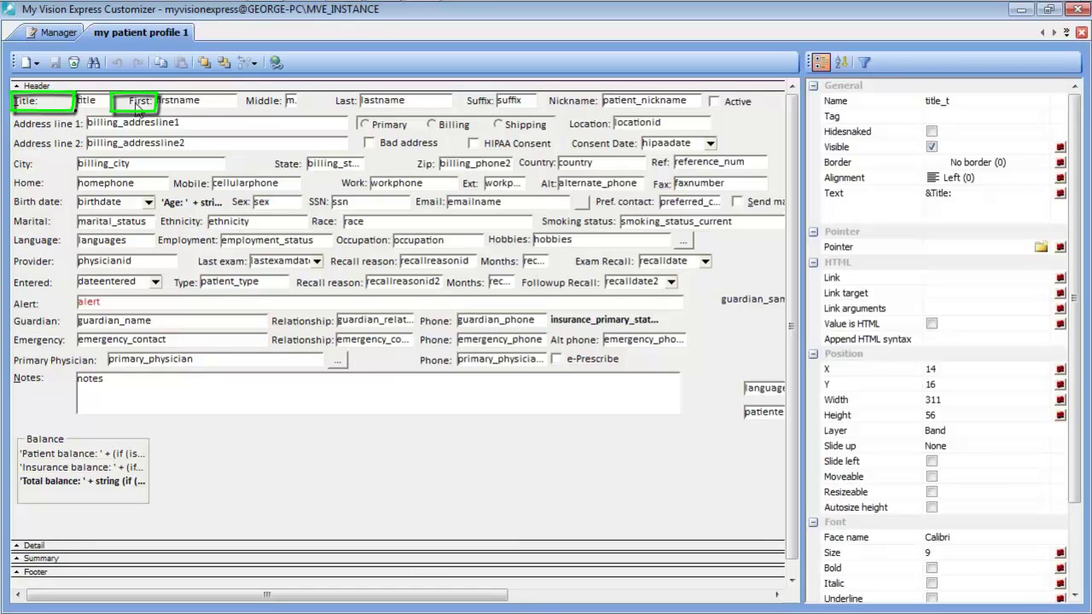
Set the text color of the Title, First, Middle and Last labels to Blue and save the customization.
left_click(138, 109, "ctrl")
left_click(263, 104, "ctrl")
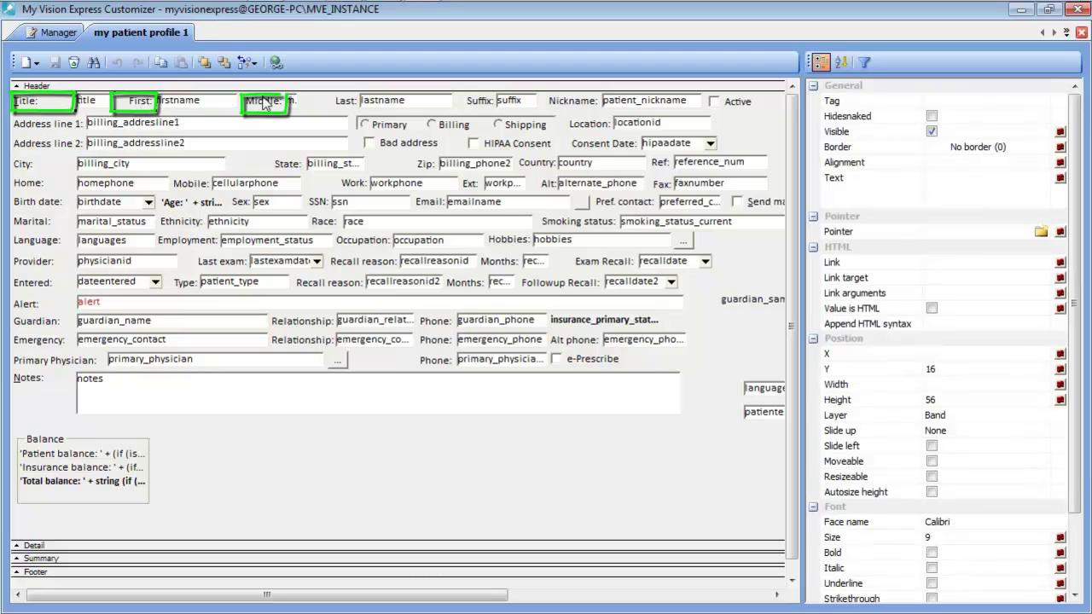
left_click(345, 104, "ctrl")
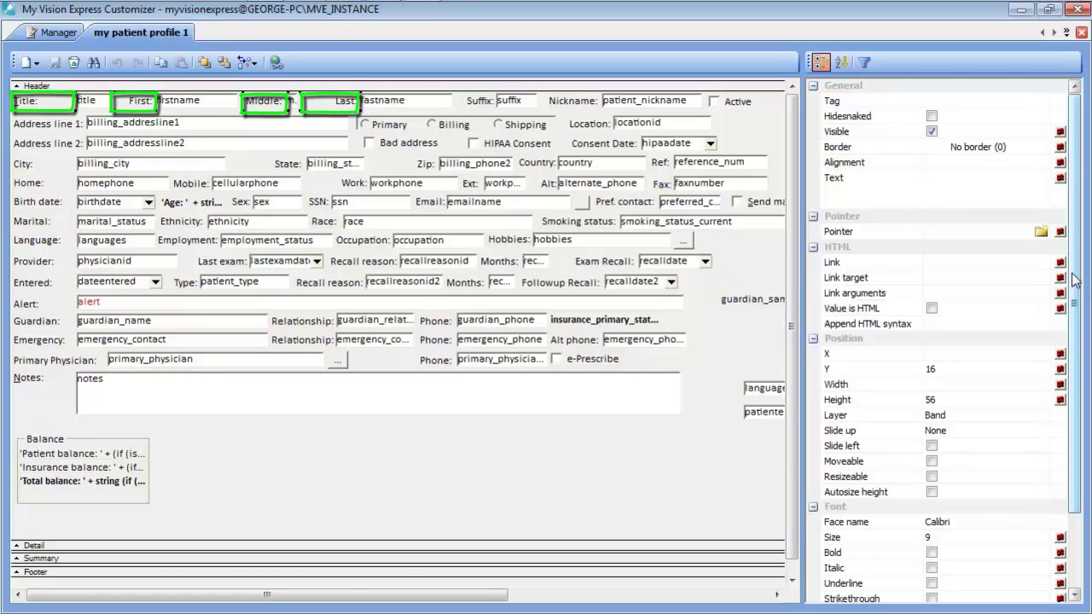
left_click_drag(1074, 282, 1080, 362)
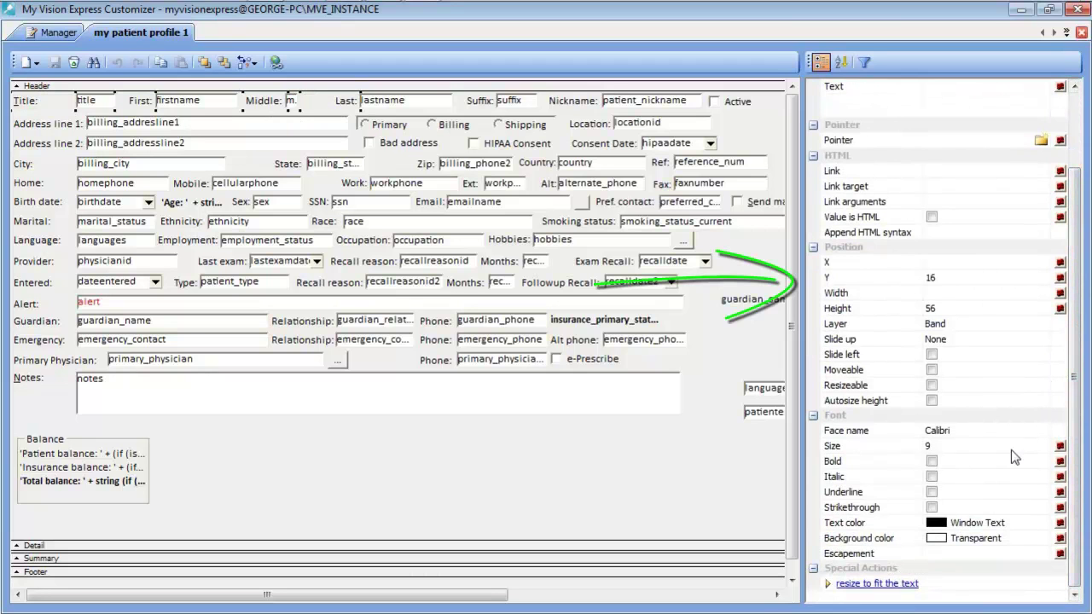
left_click(977, 523)
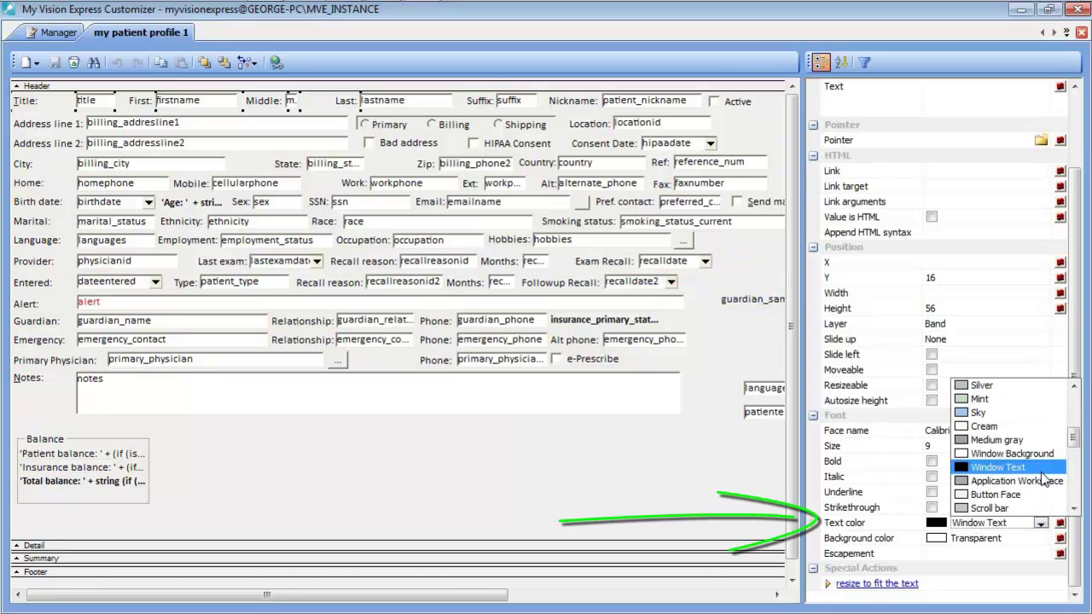
scroll(1024, 469, "up", 5)
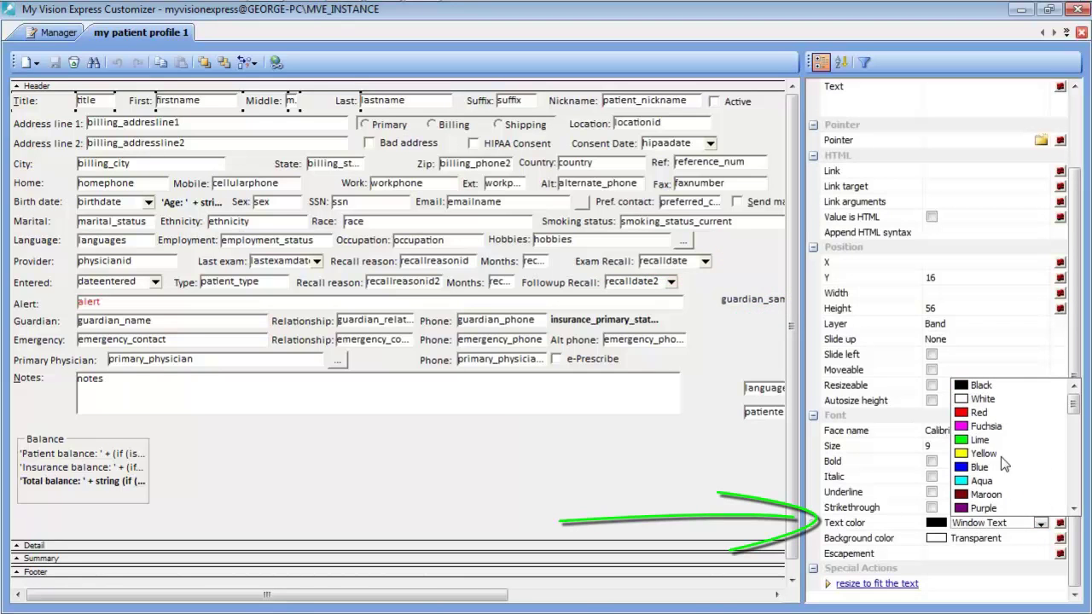
left_click(989, 468)
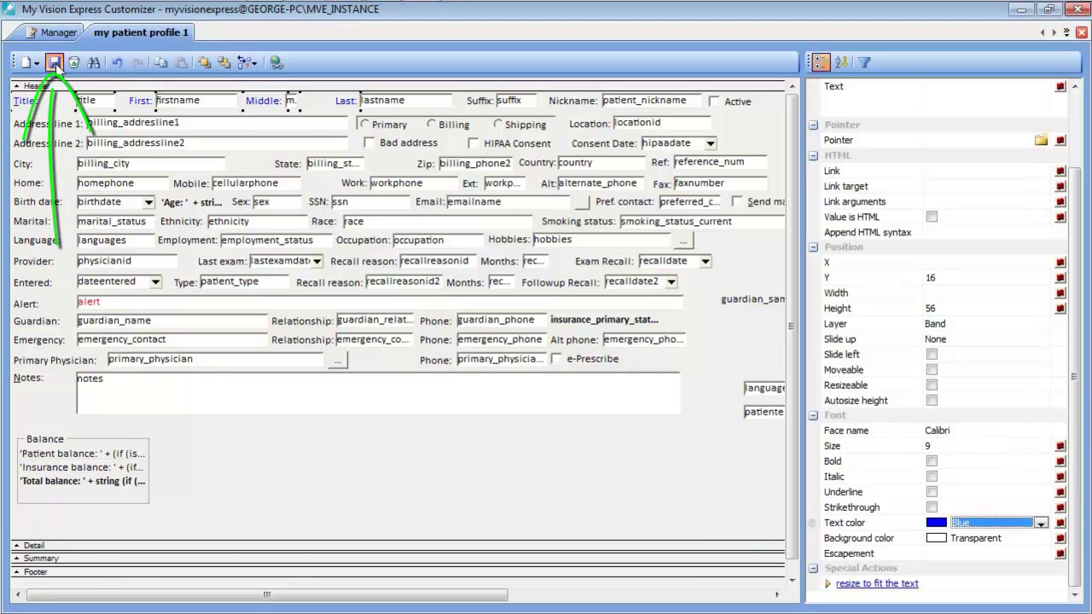
left_click(55, 63)
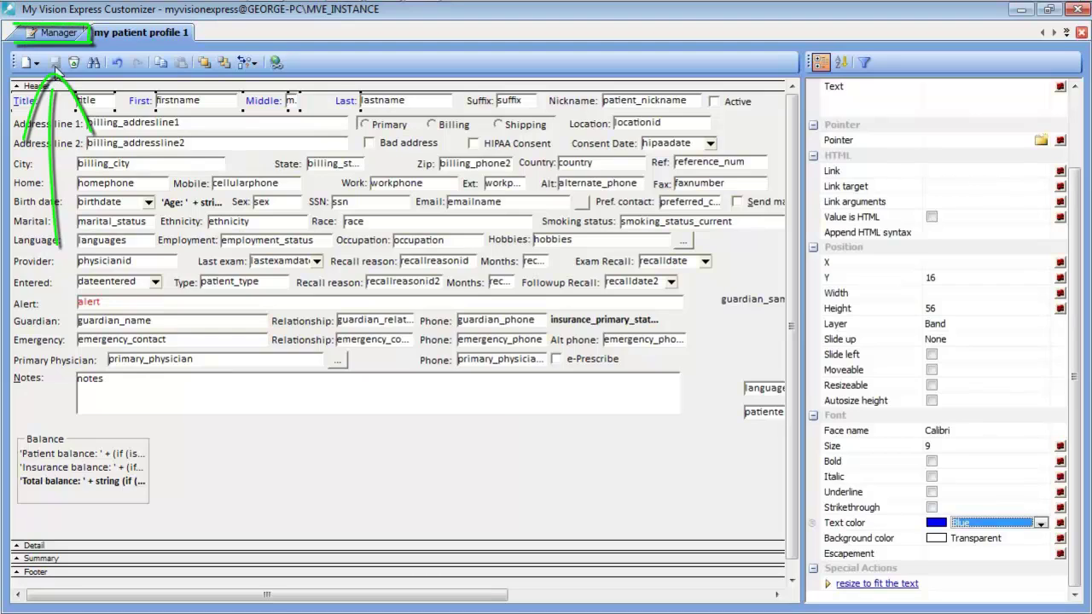
Make the "my patient profile 1" customization the default layout for all security groups through Affect customizations.
left_click(56, 34)
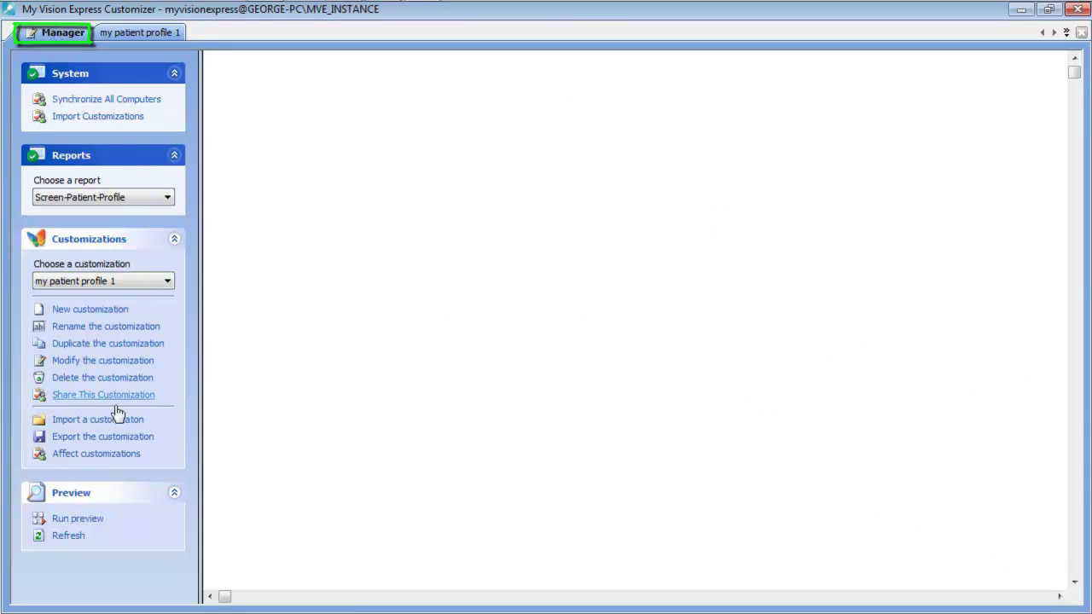
left_click(96, 454)
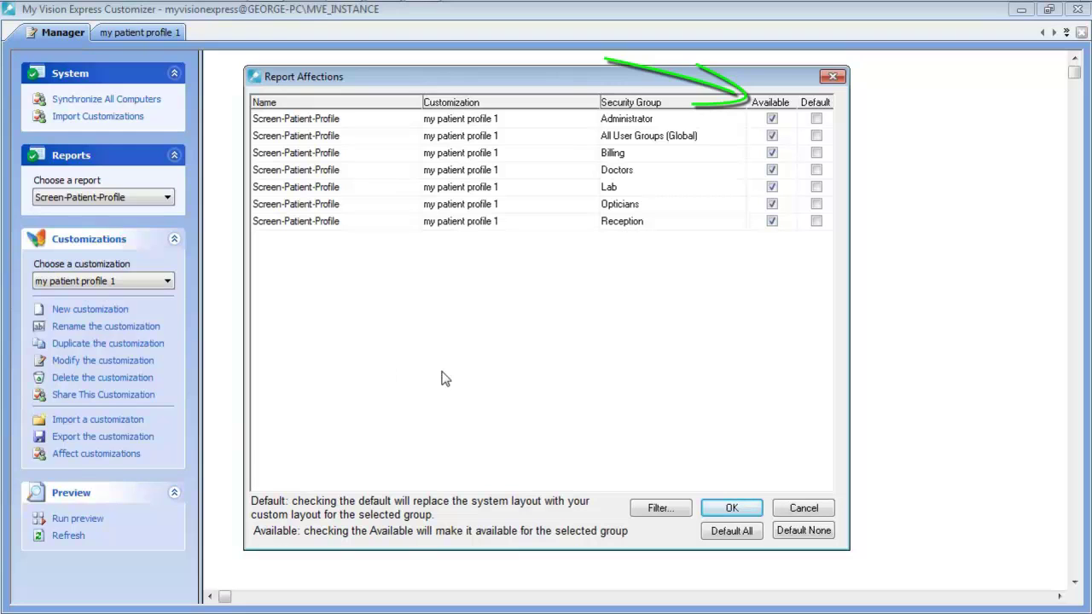
left_click(816, 153)
left_click(816, 186)
left_click(816, 204)
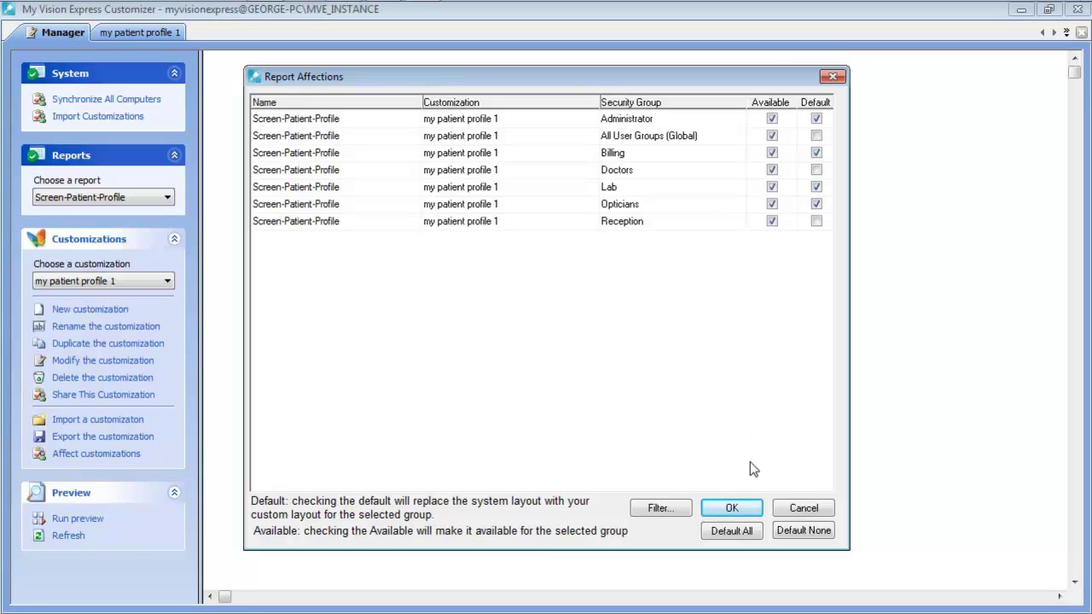
left_click(730, 534)
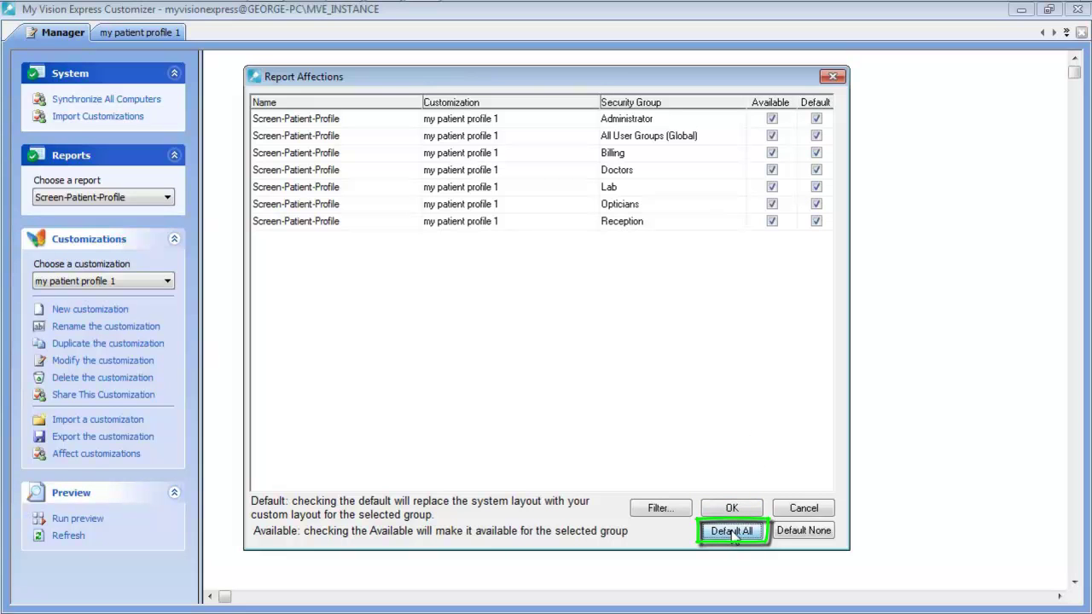
left_click(731, 509)
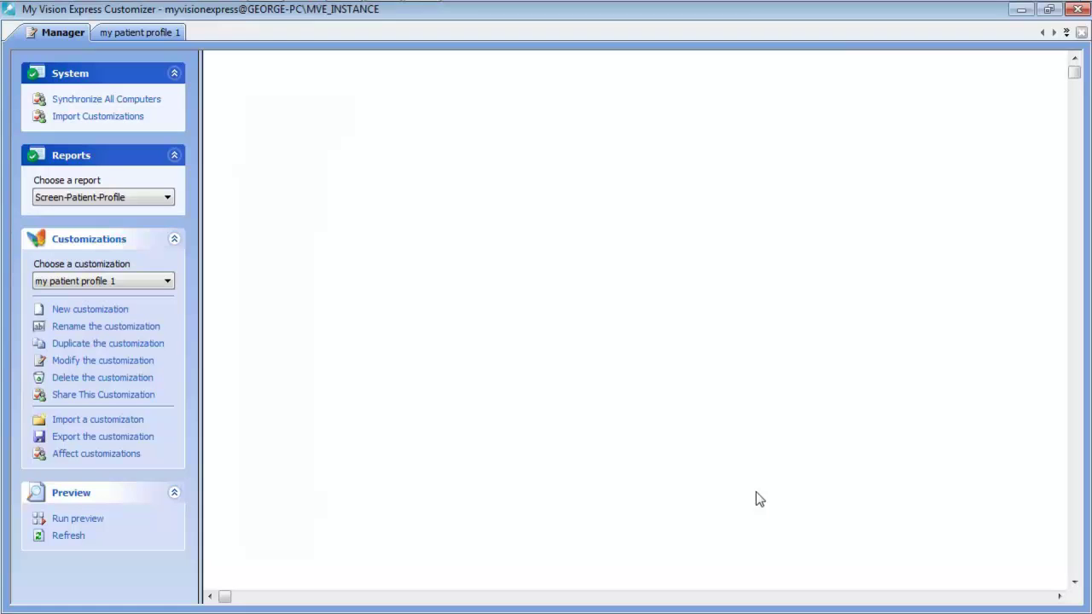
Switch to the main My Vision Express window and open the listed patient's record to check the name labels' color.
left_click(1023, 10)
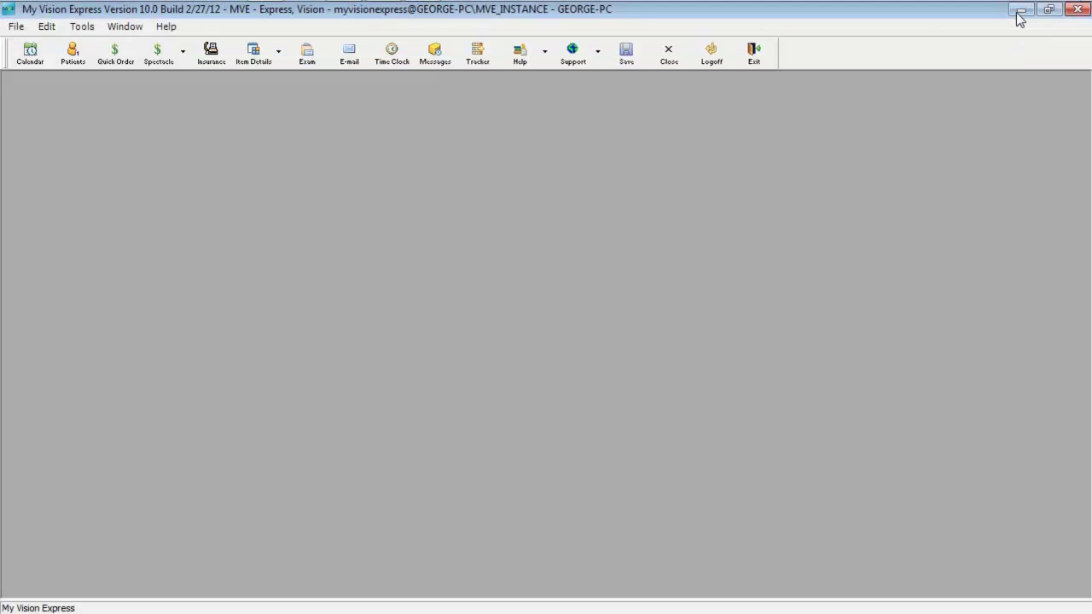
left_click(76, 62)
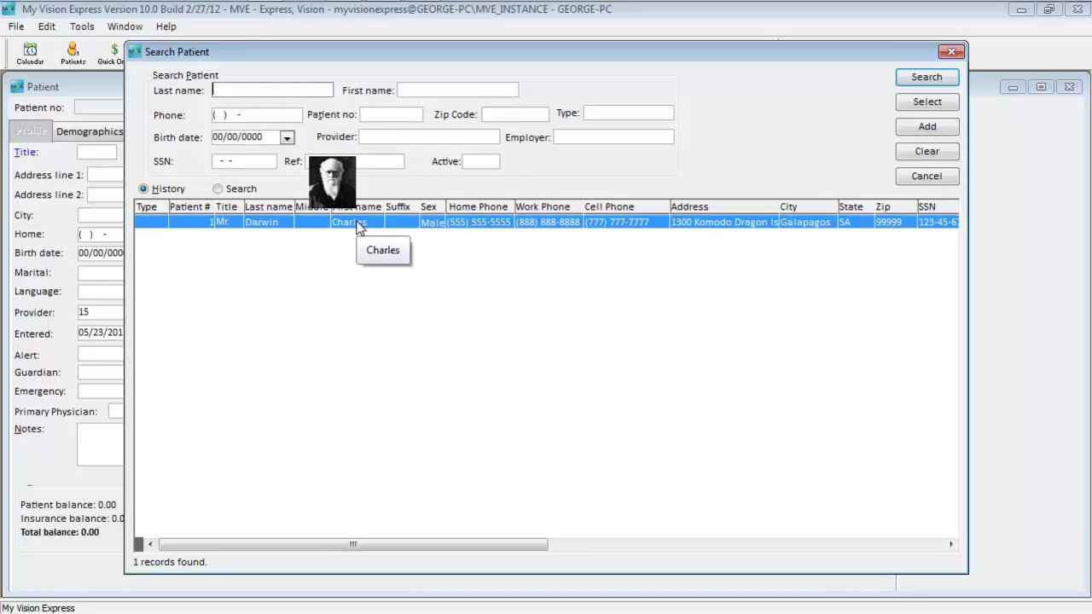
double_click(359, 224)
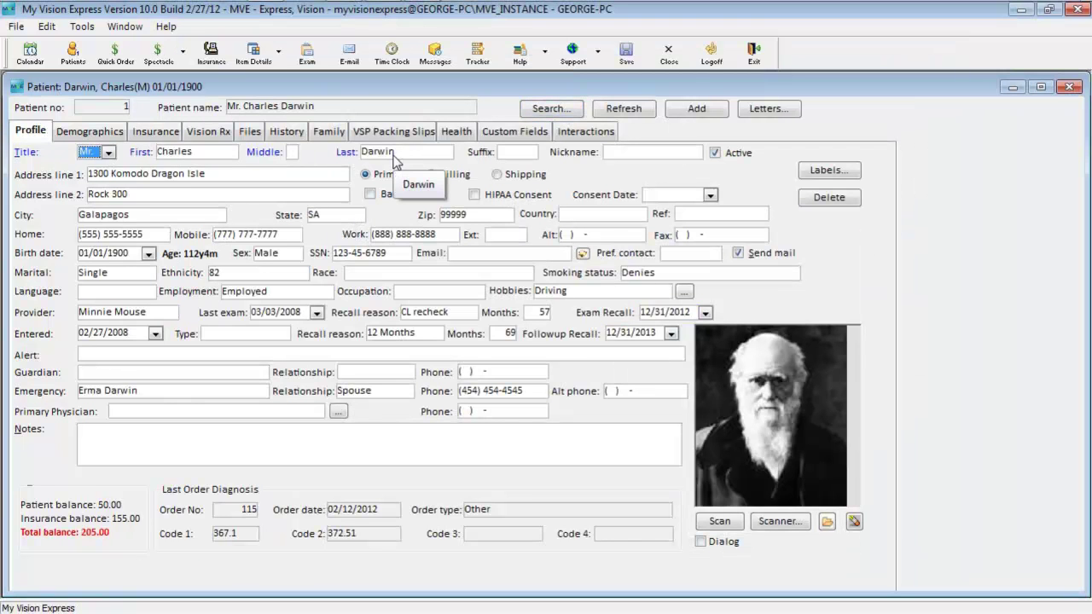
left_click(668, 56)
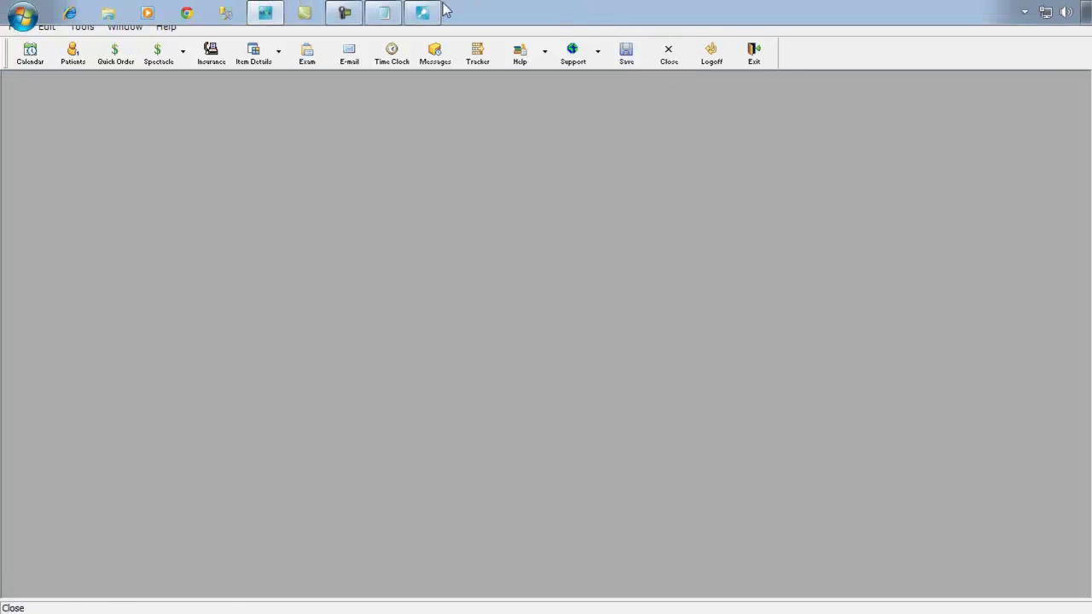
Return to the Customizer, delete the Occupation label and its field from "my patient profile 1", and save the customization.
left_click(422, 12)
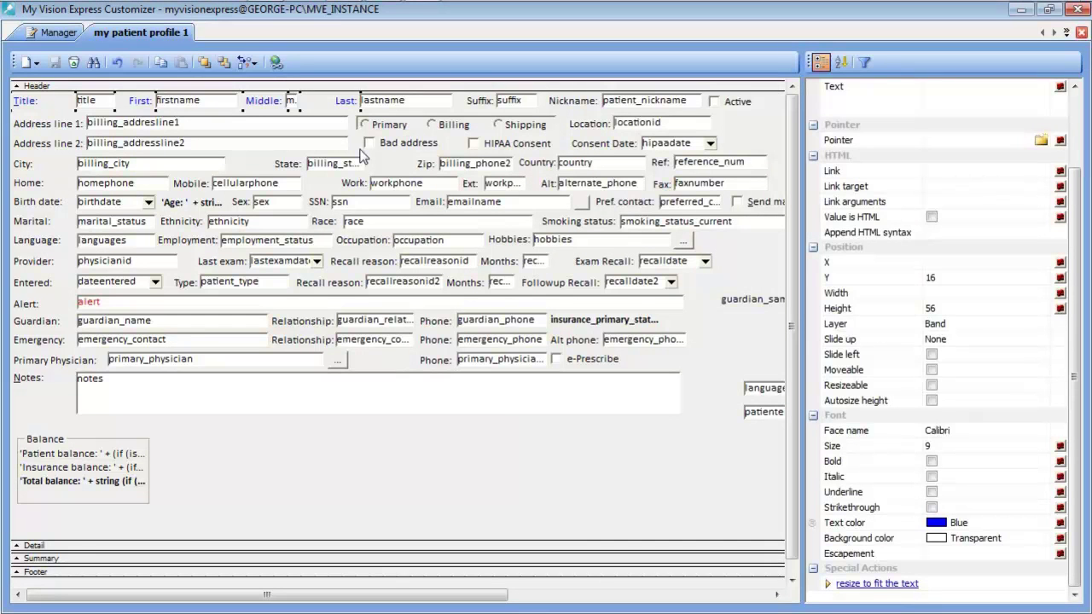
left_click(386, 247)
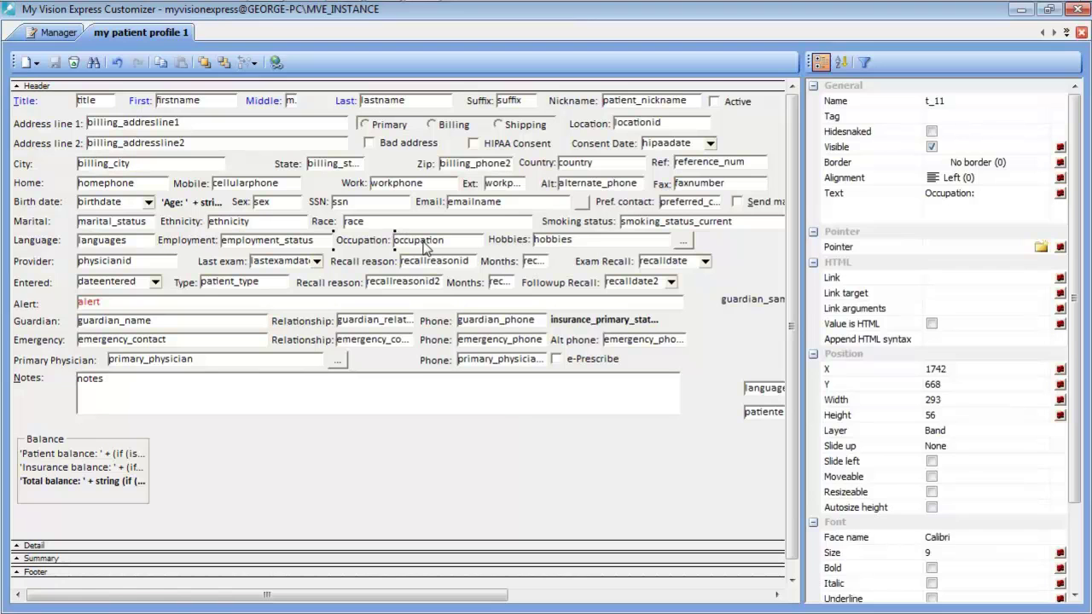
left_click(423, 248, "ctrl")
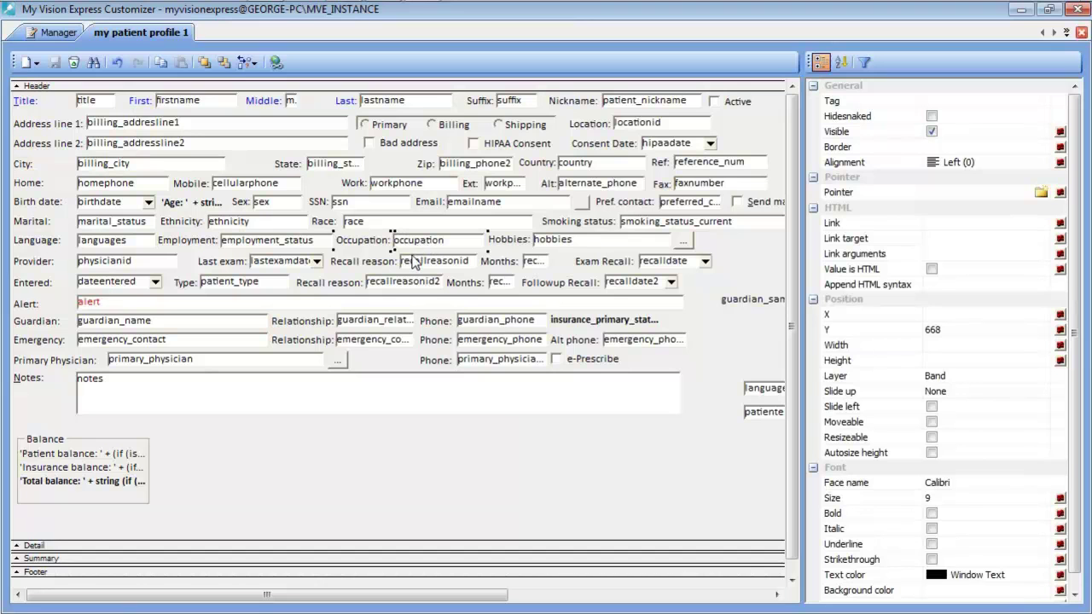
left_click_drag(415, 262, 418, 255)
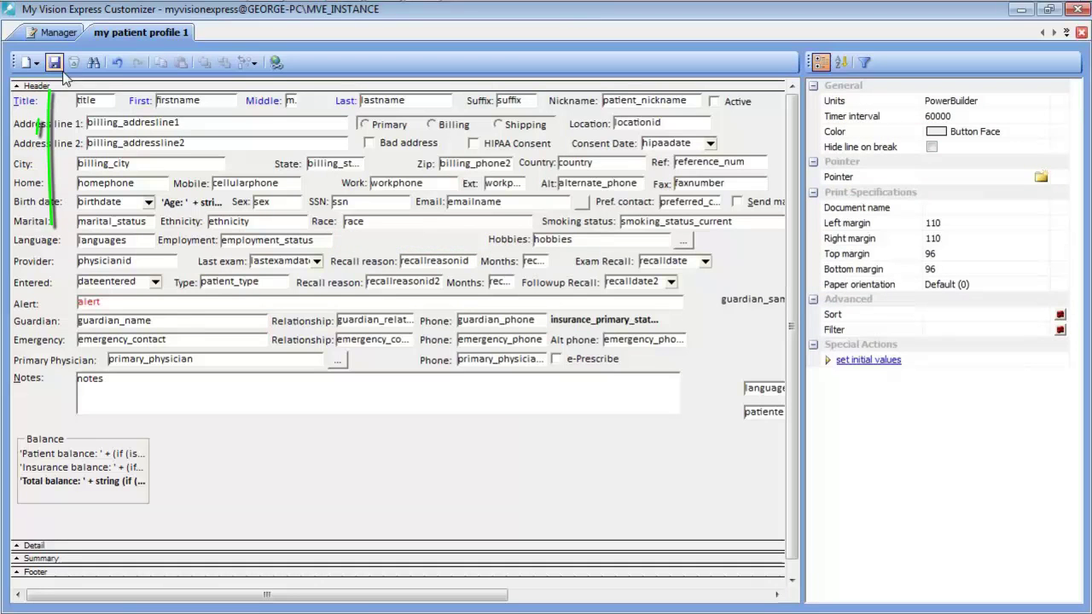
left_click(53, 62)
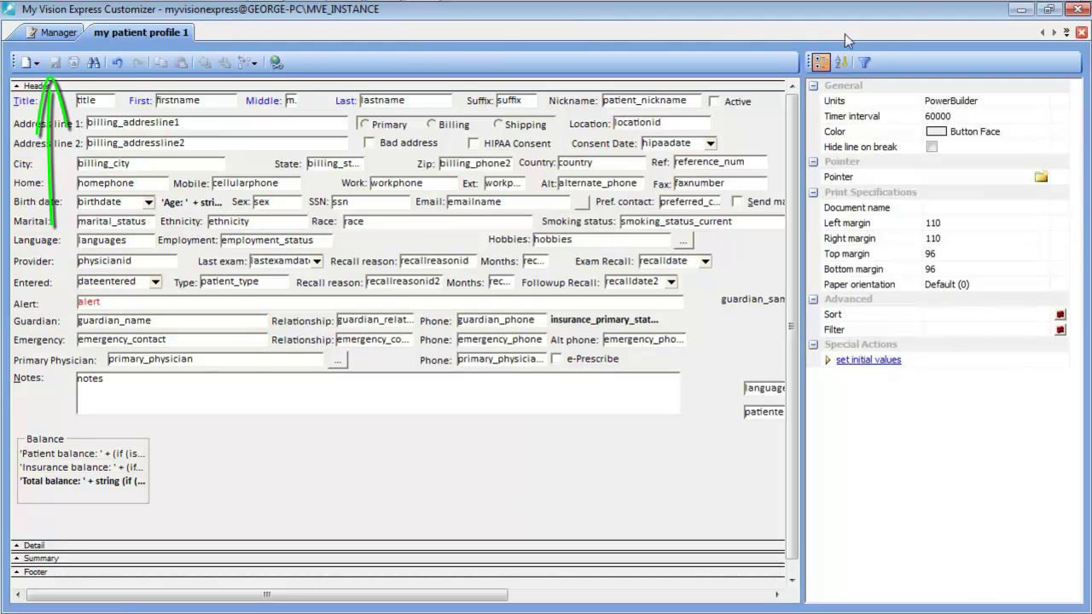
Close the Customizer and open the listed patient's record in My Vision Express to check the Occupation area of the profile.
left_click(1077, 9)
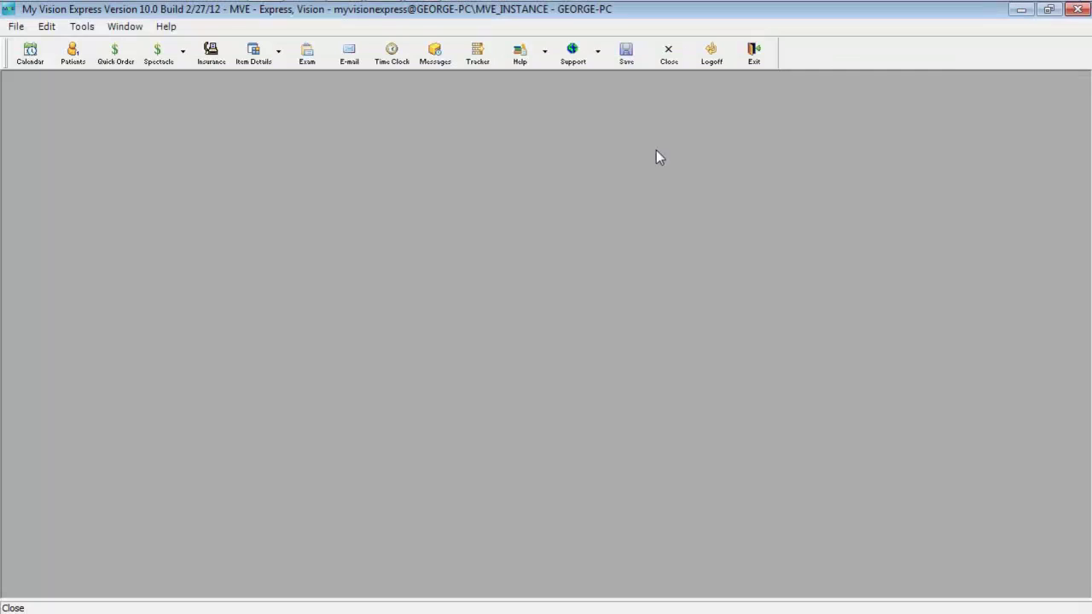
left_click(65, 56)
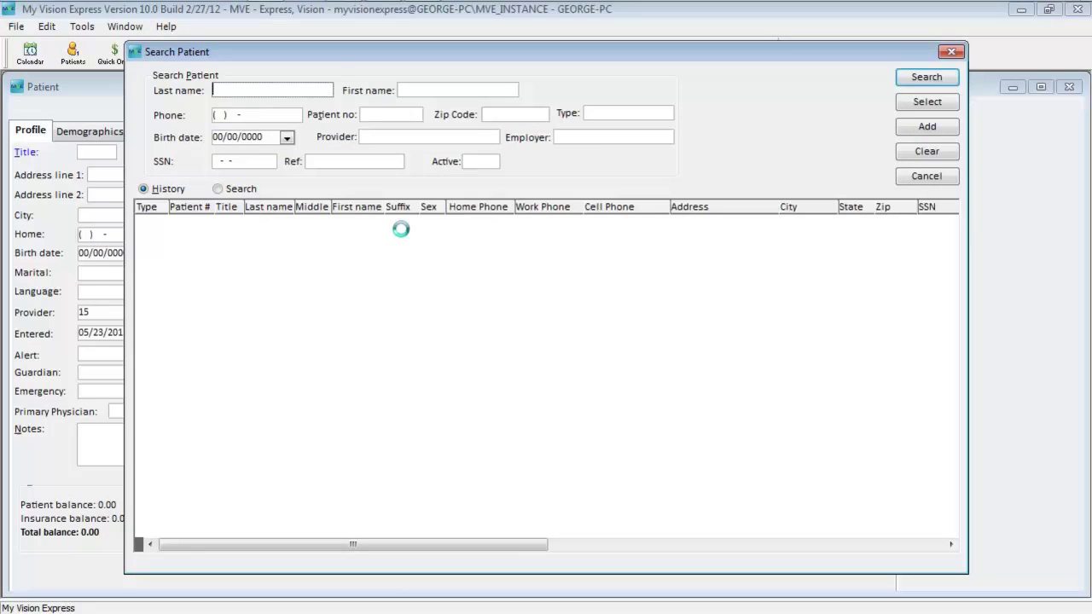
double_click(404, 223)
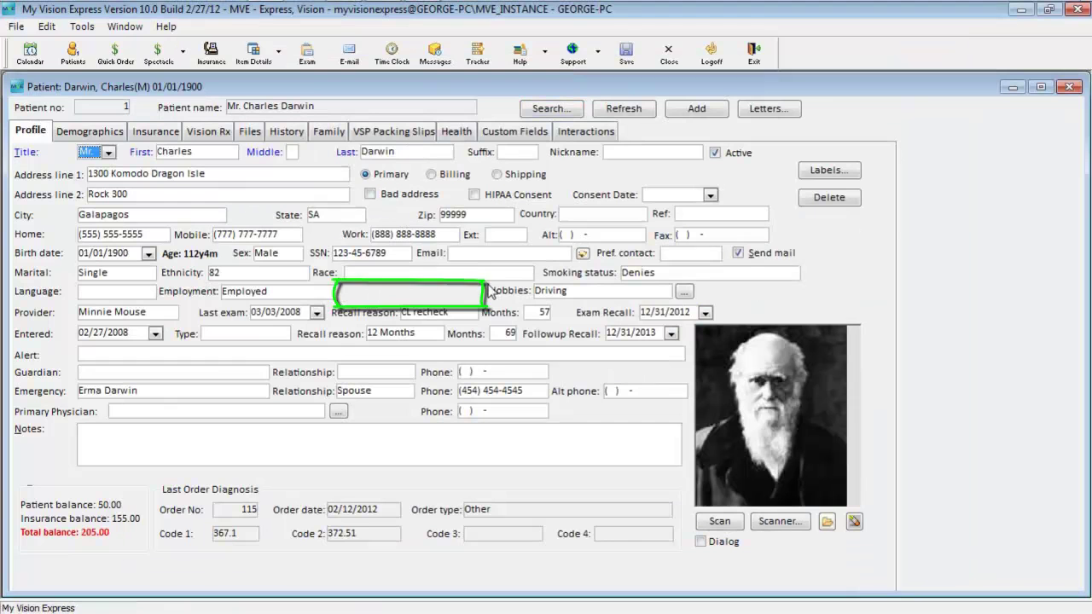
Close the patient record, return to the Customizer, and fit the Nickname label and a narrowed nickname field between Employment and Hobbies.
left_click(667, 56)
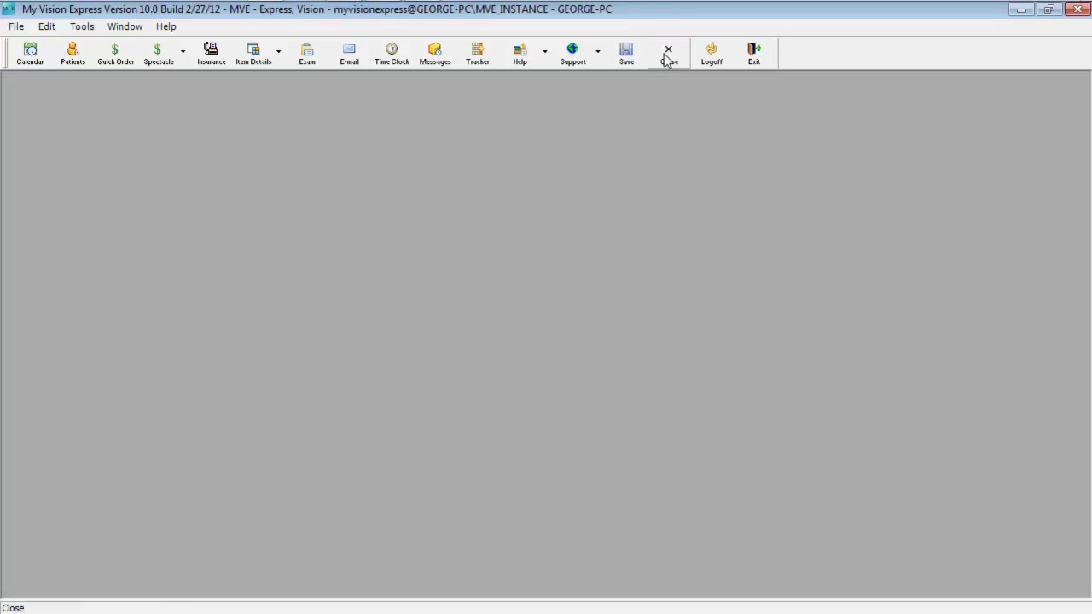
mouse_move(648, 3)
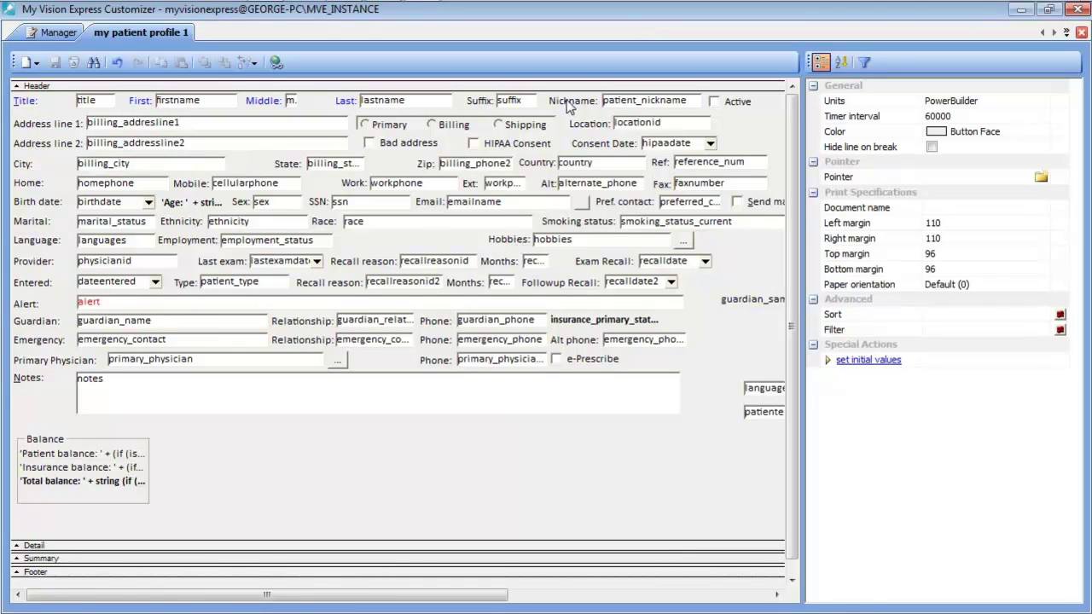
left_click_drag(568, 104, 358, 245)
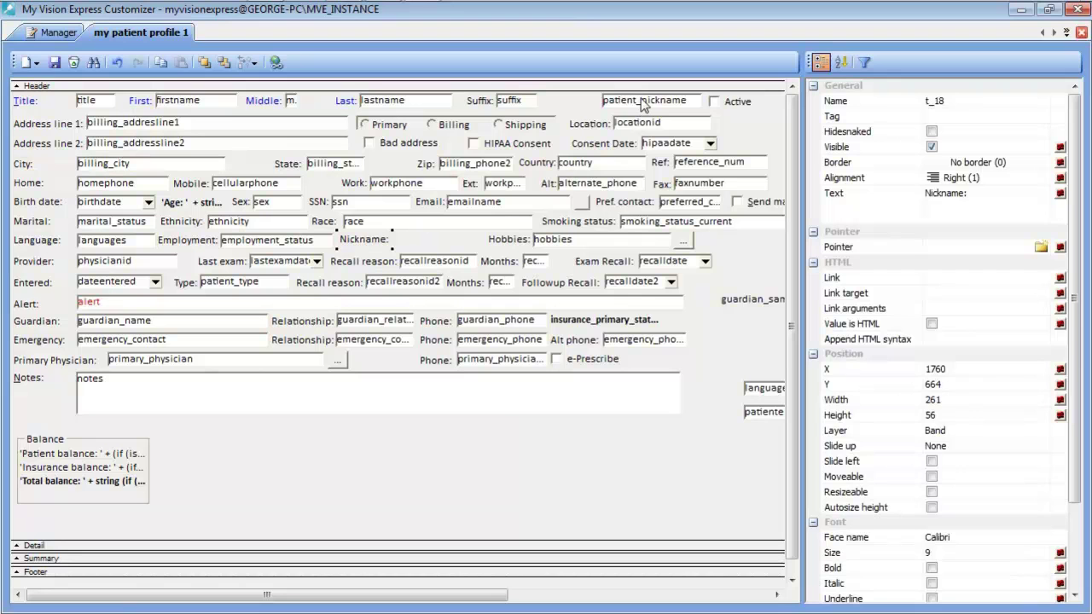
left_click_drag(641, 102, 432, 241)
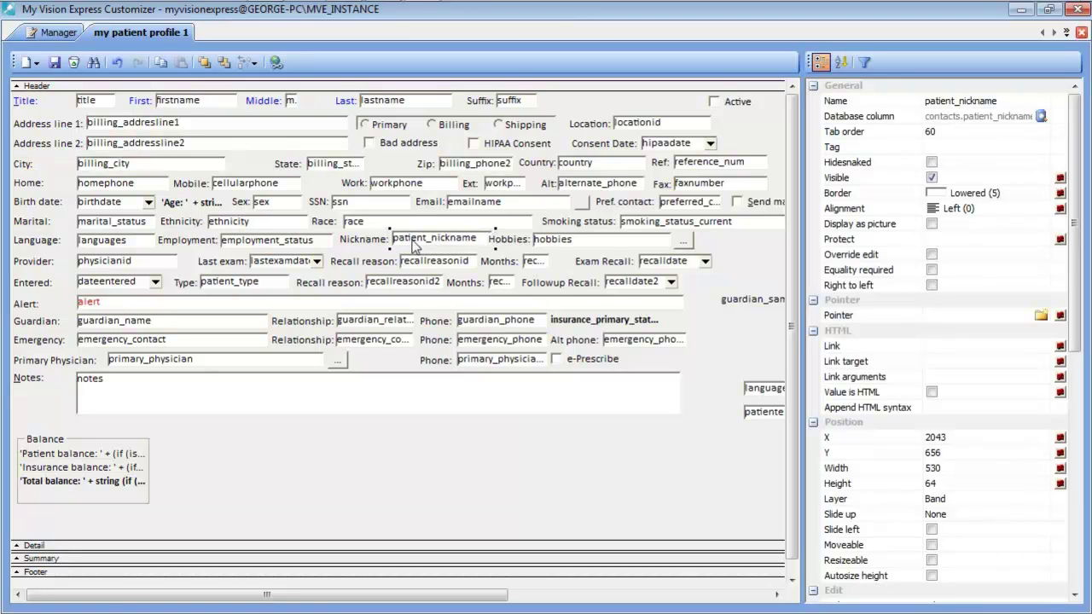
left_click_drag(391, 237, 409, 237)
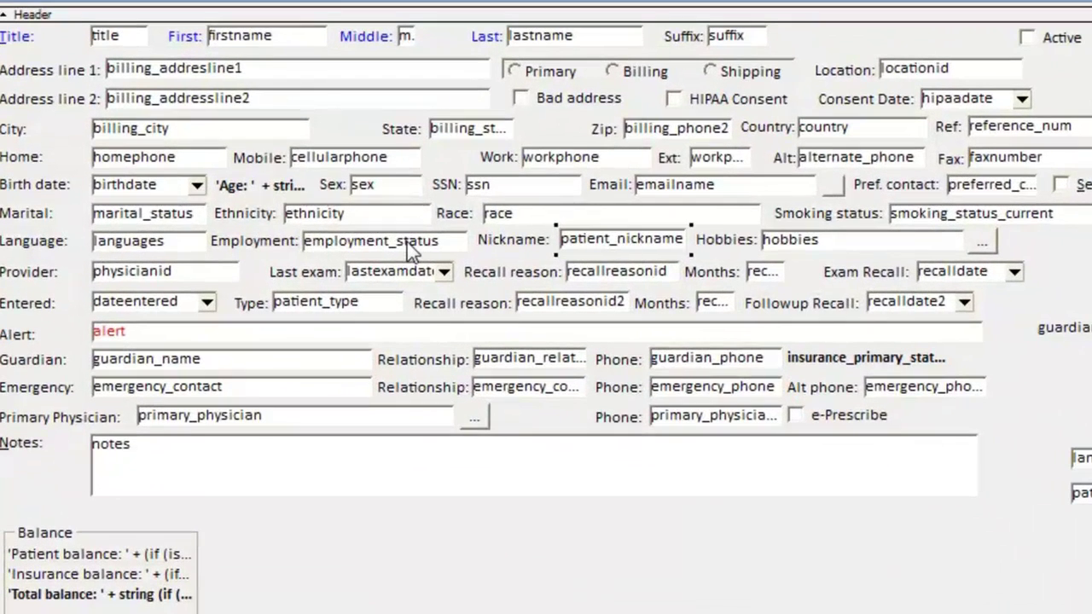
Align the bottom edges of the Nickname label and field to the employment_status field, and save the customization.
left_click(410, 250)
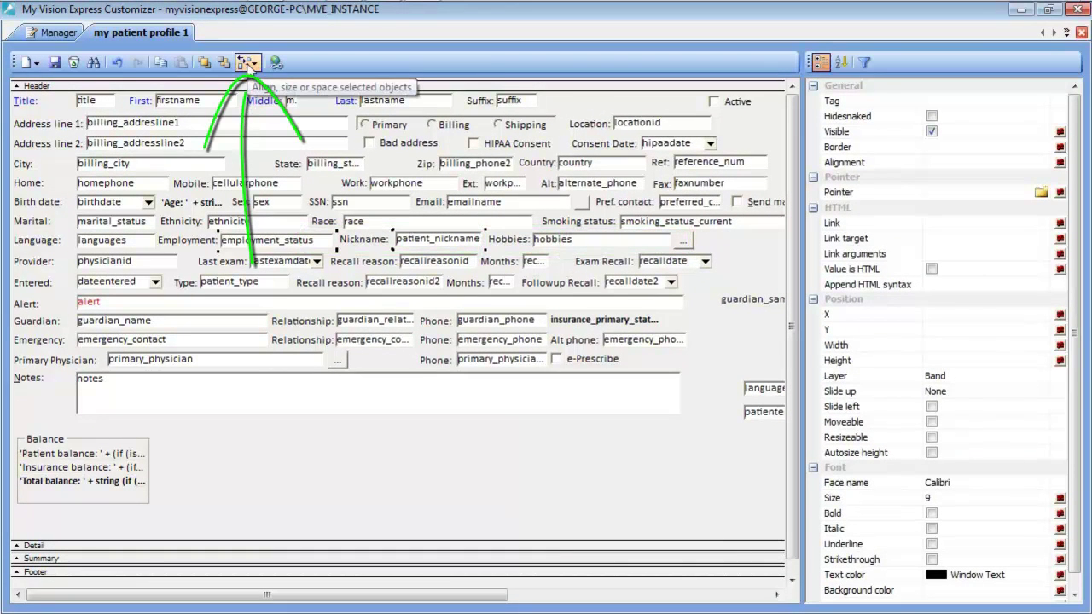
left_click(247, 64)
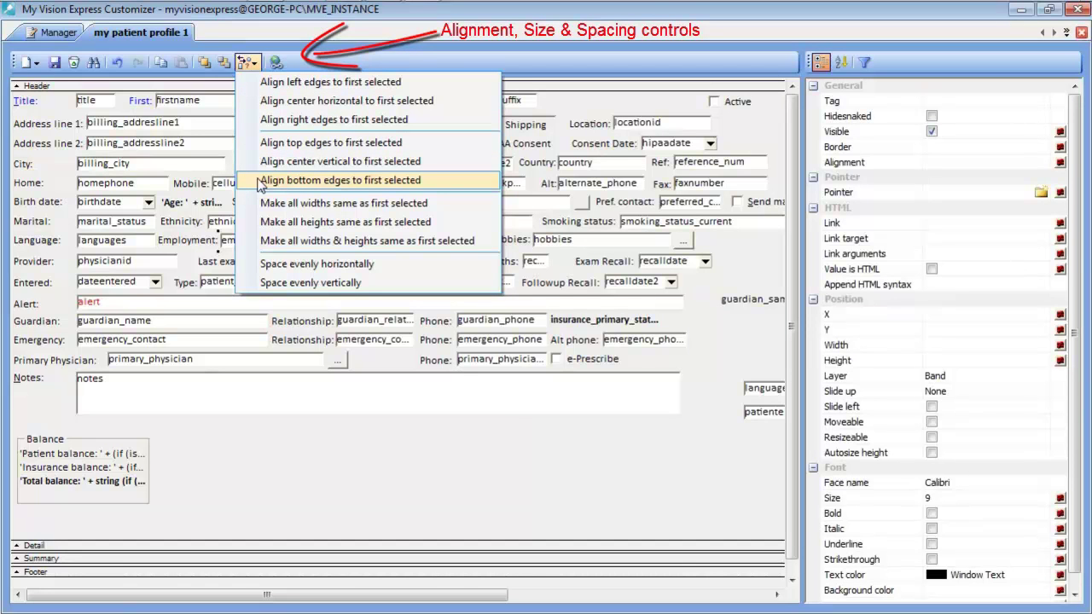
left_click(261, 181)
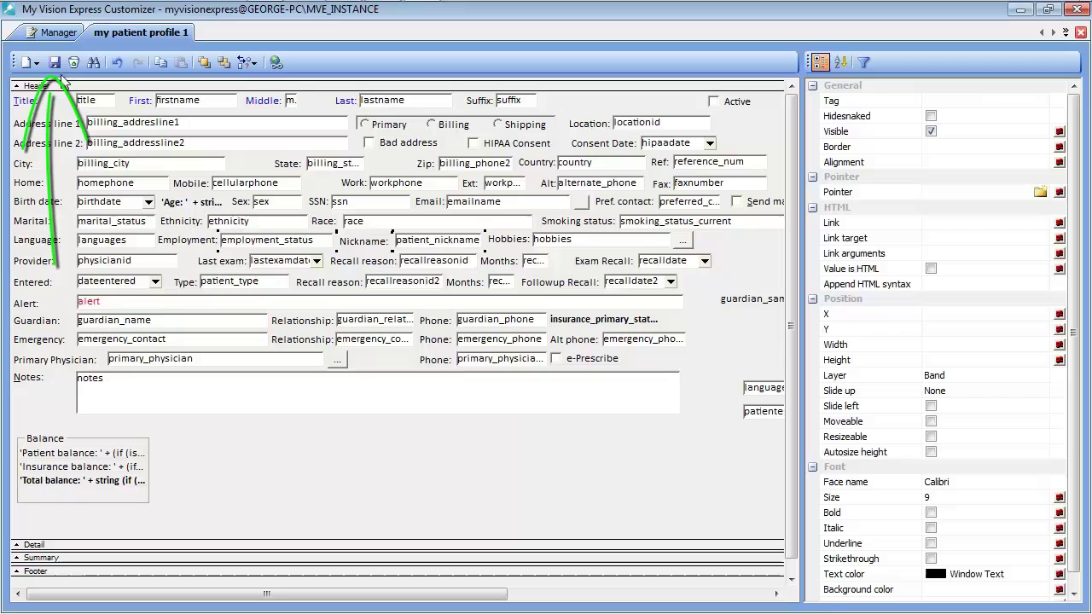
left_click(65, 65)
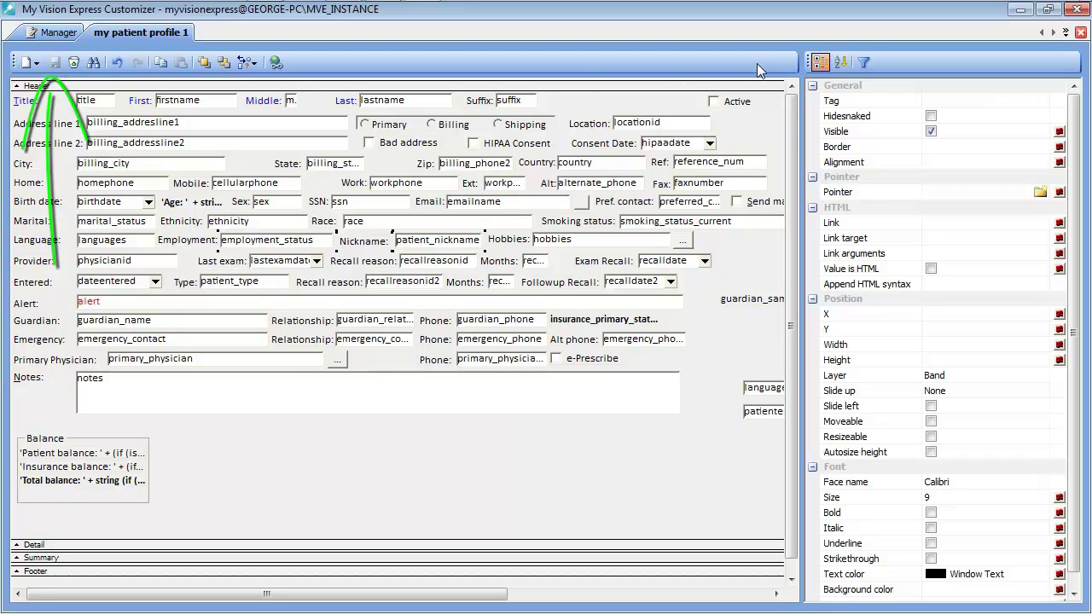
Switch to My Vision Express, open the listed patient's record to check the Nickname field's placement, and close the record.
mouse_move(1036, 12)
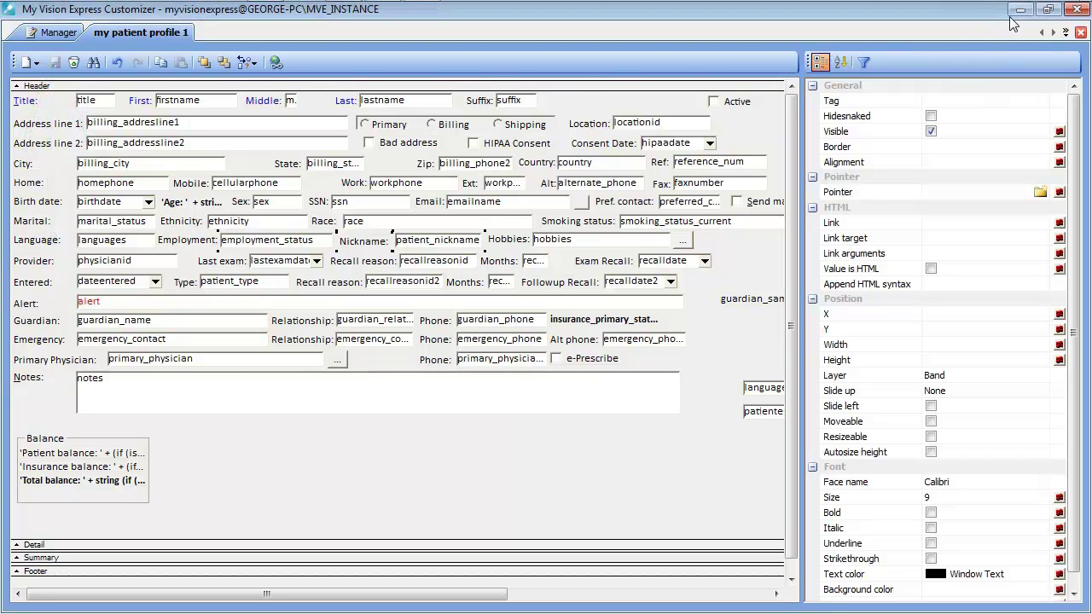
key("alt+F4")
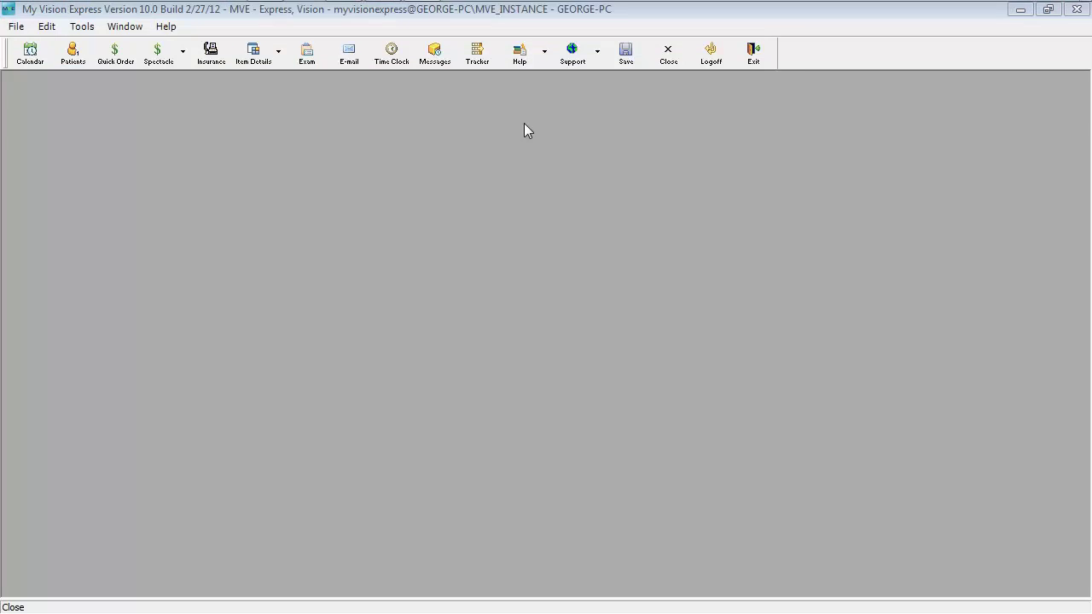
left_click(73, 53)
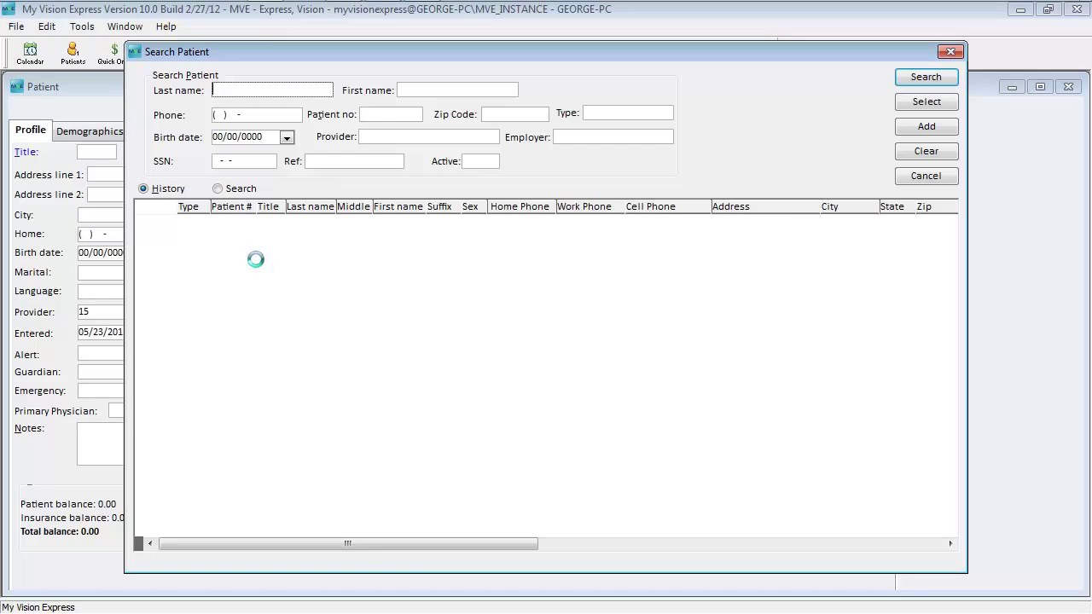
double_click(375, 235)
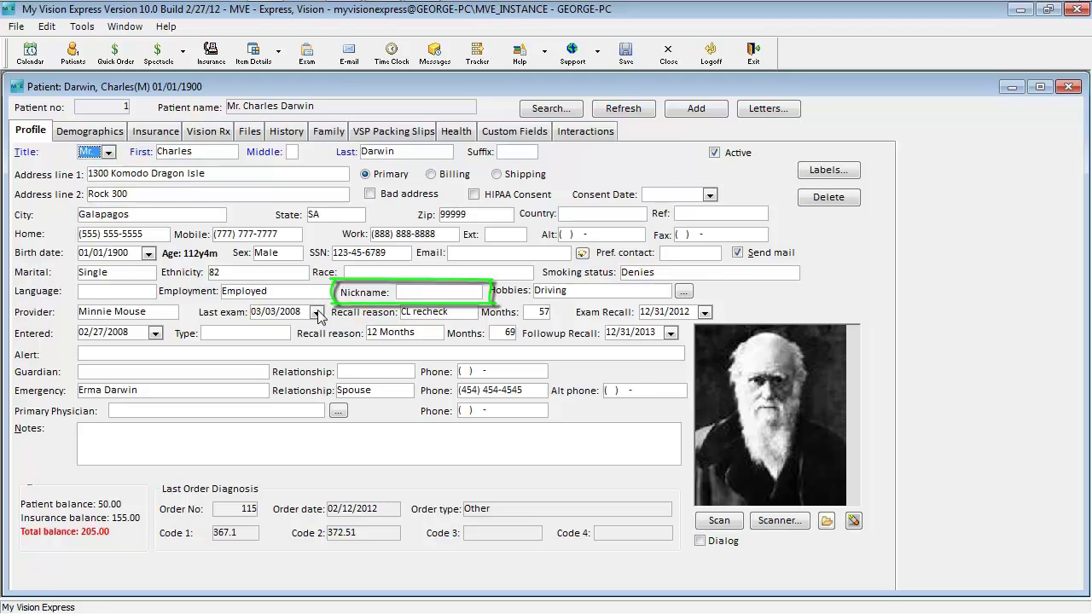
left_click(666, 57)
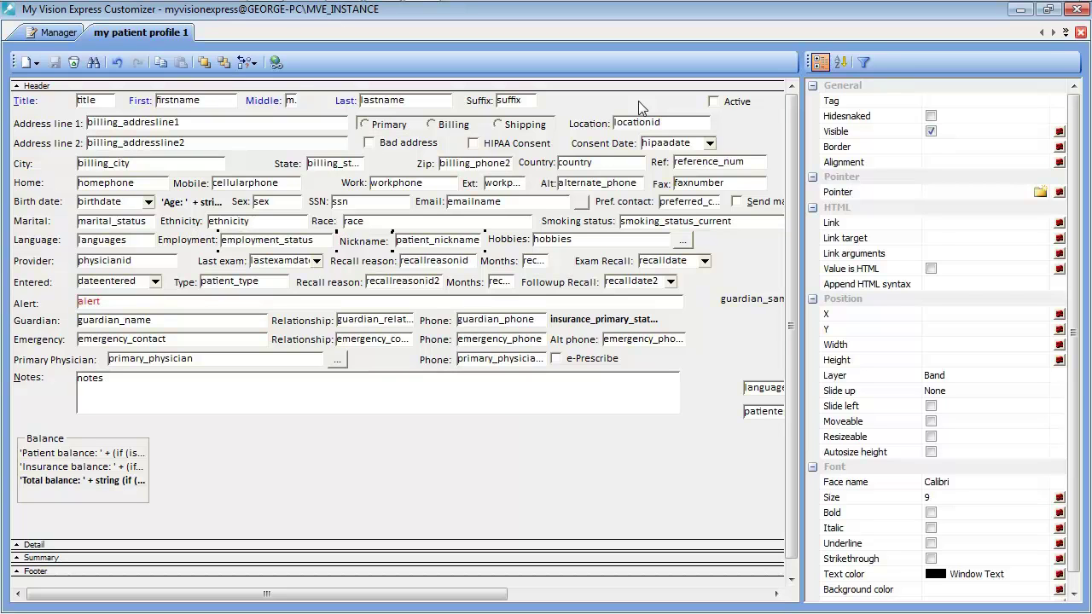
In the Customizer, insert the occupation column from the contacts table into the empty header space between Suffix and Active.
right_click(639, 104)
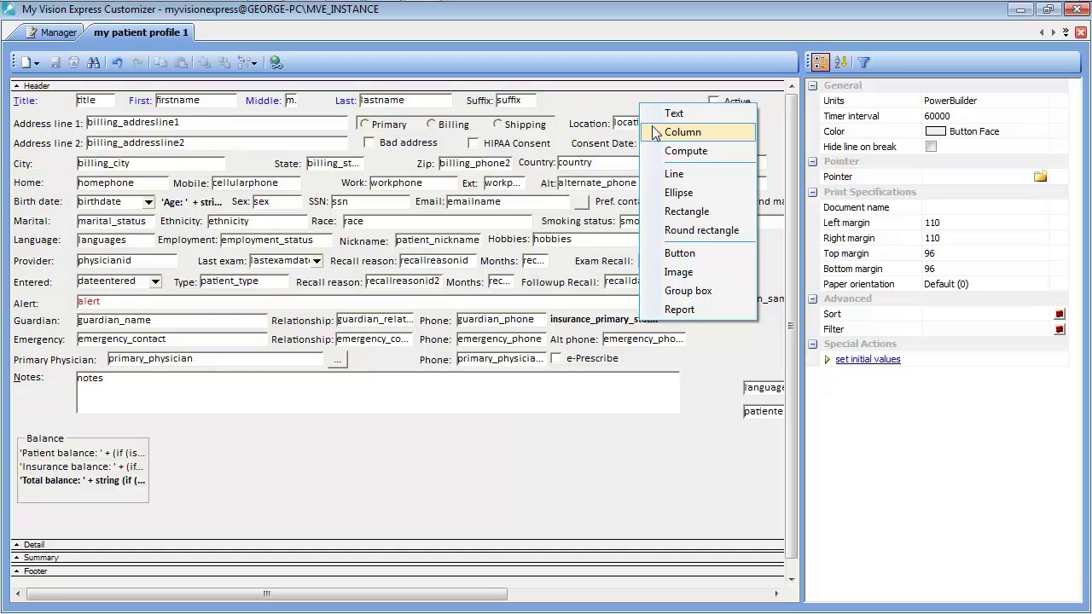
left_click(656, 133)
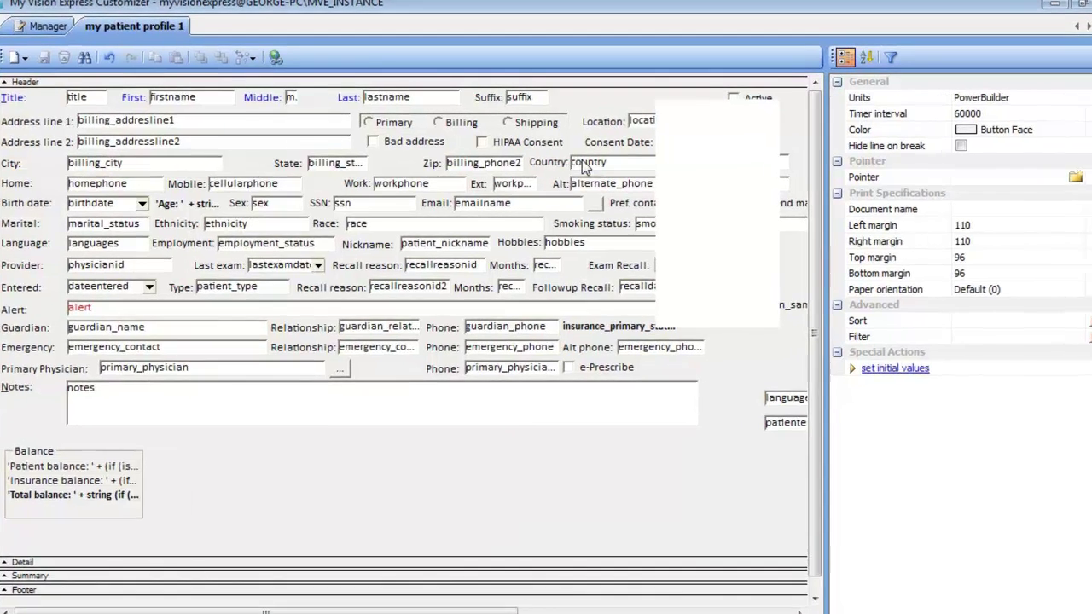
left_click(570, 168)
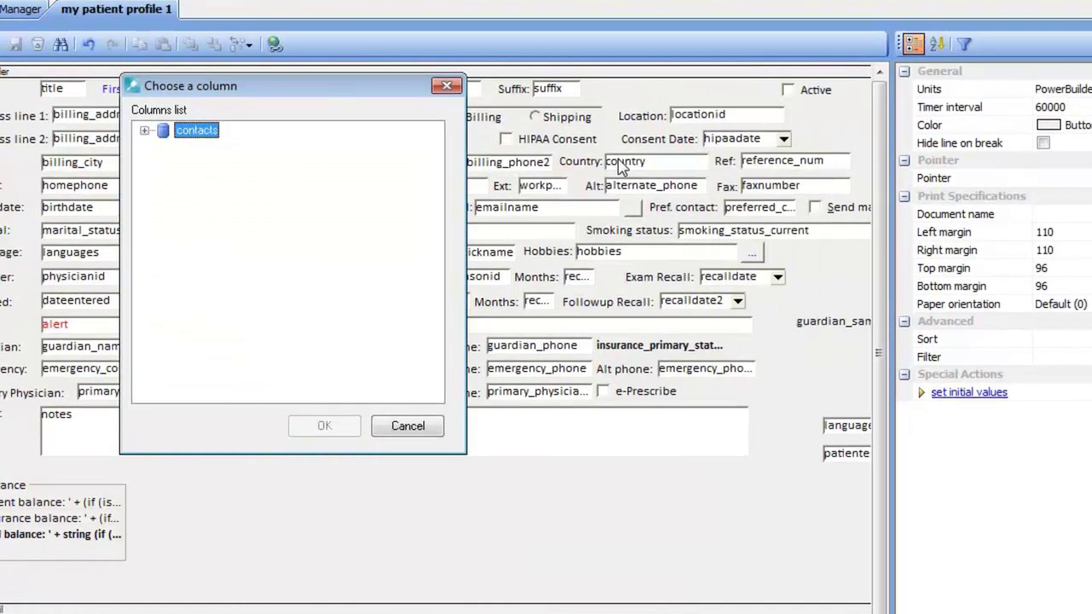
left_click(144, 131)
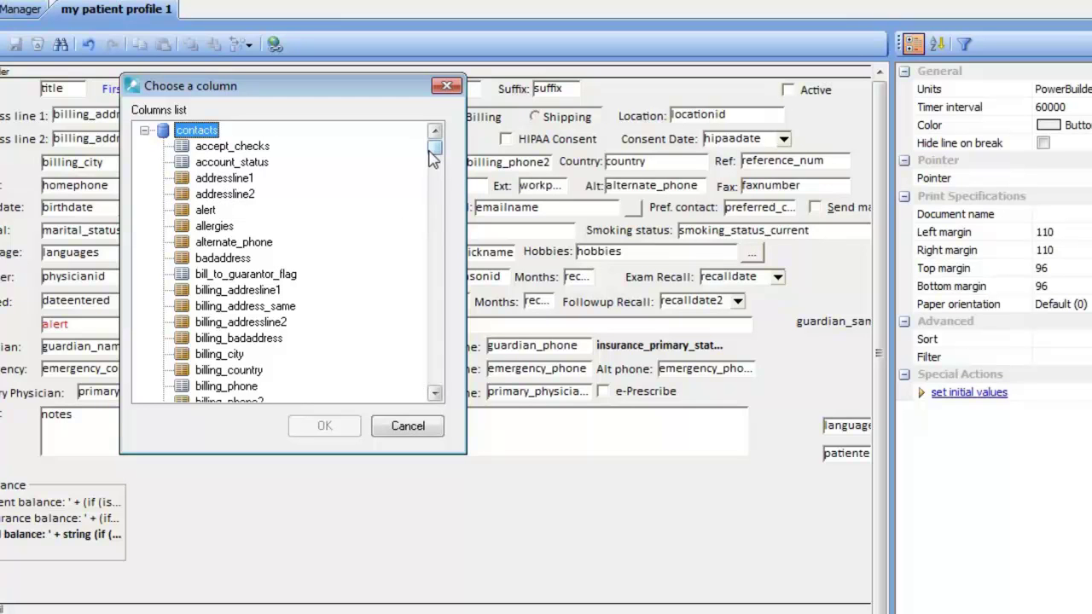
left_click_drag(431, 154, 413, 341)
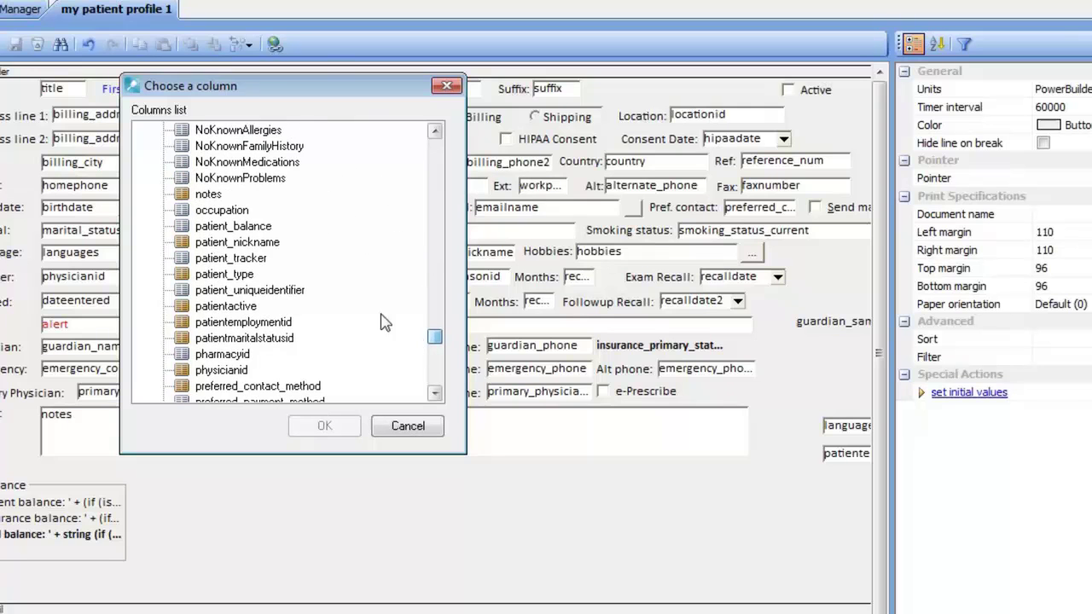
double_click(230, 220)
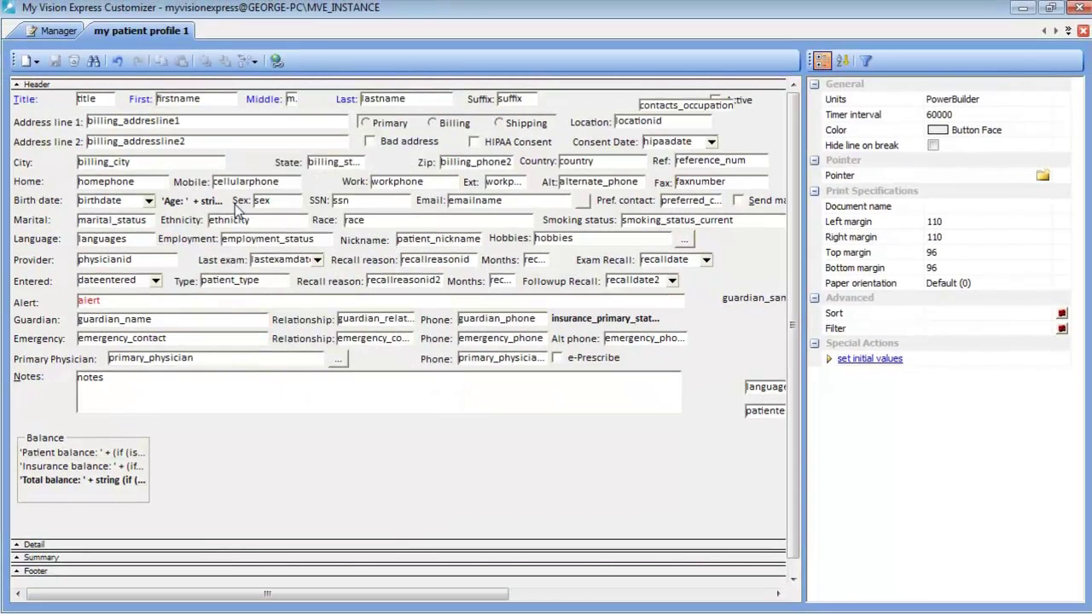
Move the occupation field into the top row just before the Active checkbox and narrow it to a width of about 480.
left_click(655, 109)
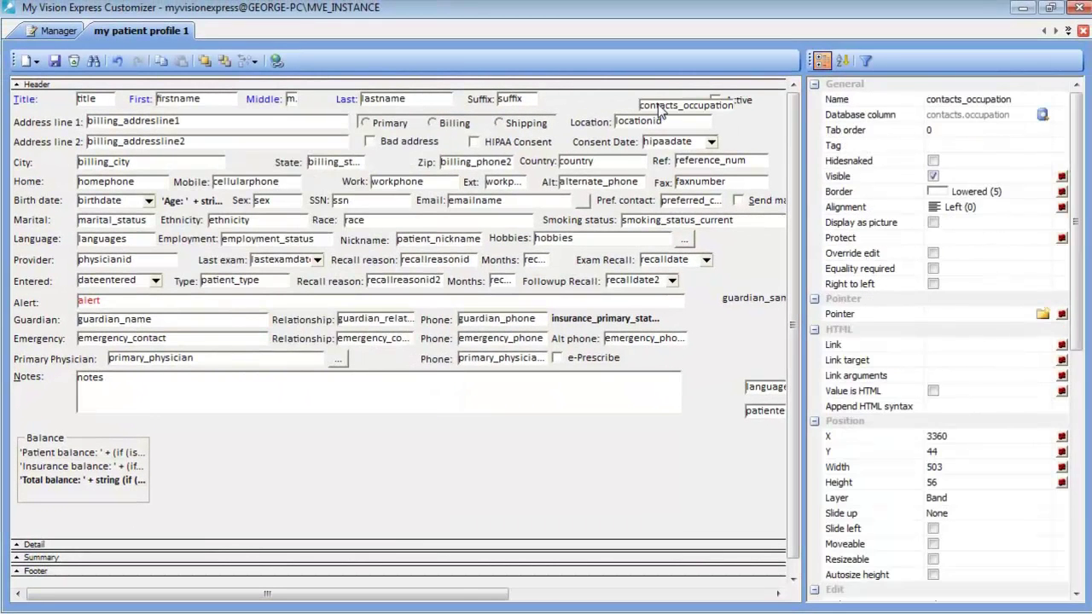
mouse_move(640, 109)
left_mouse_down()
mouse_move(619, 102)
mouse_move(628, 104)
left_mouse_up()
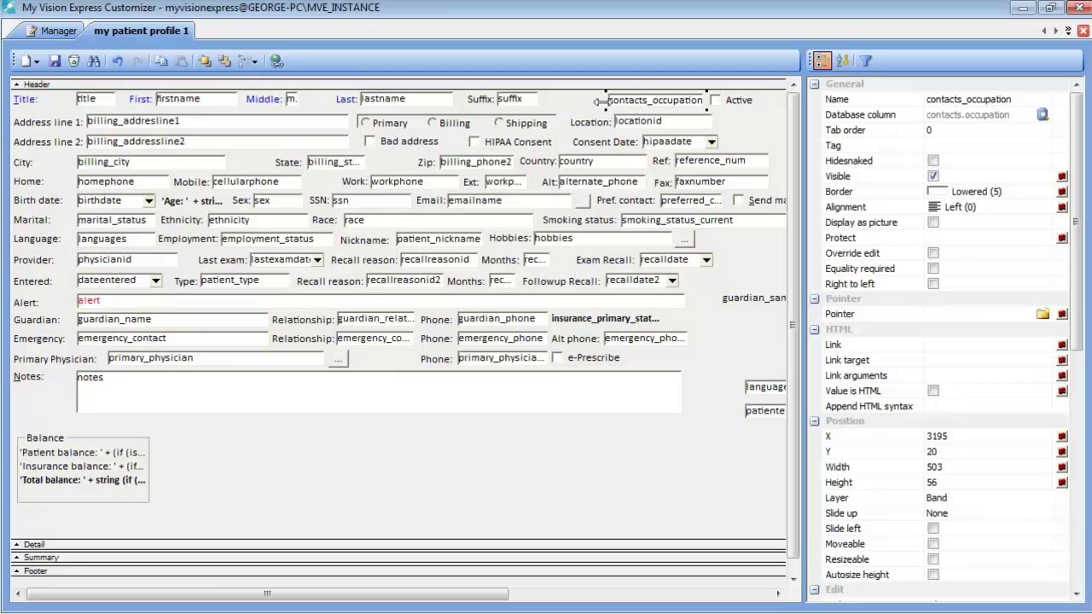
left_click_drag(602, 99, 611, 99)
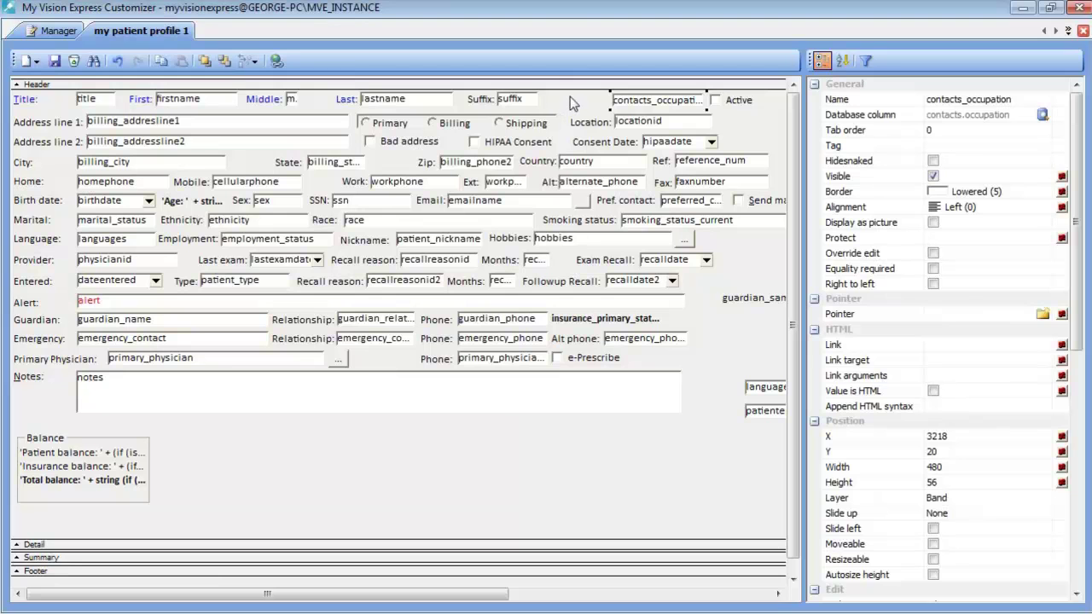
Add a text label reading "Occupation:" in front of the occupation field in the top row.
left_click(569, 97)
right_click(570, 96)
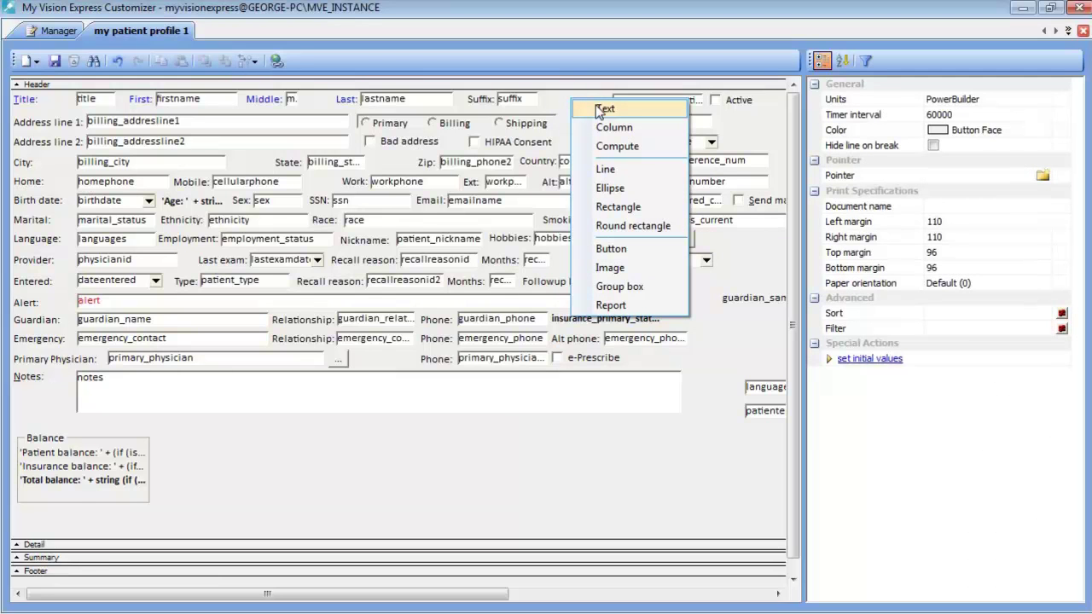
left_click(596, 105)
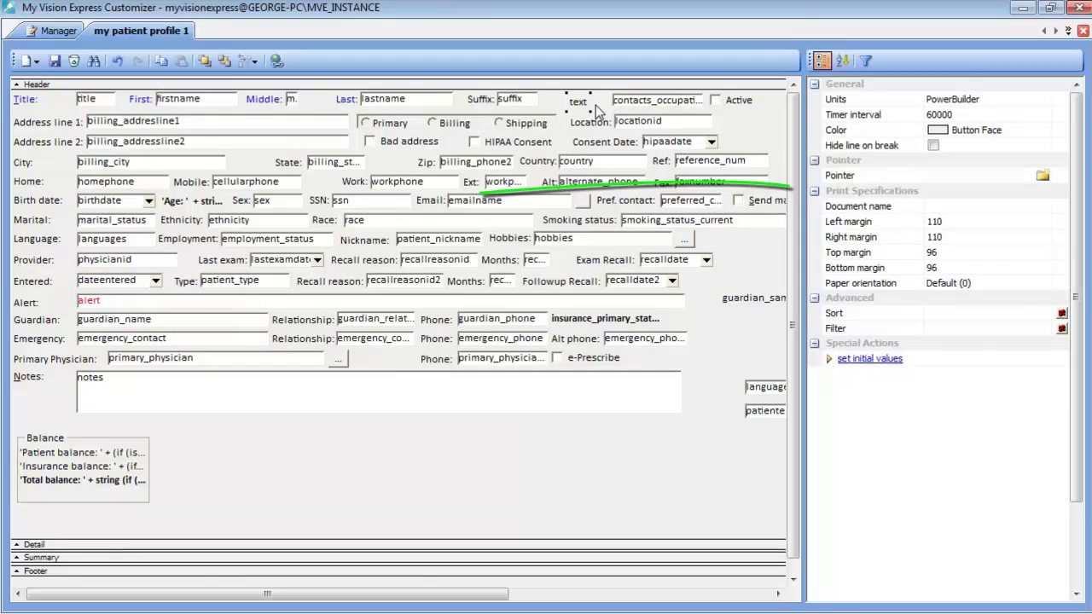
left_click(595, 105)
left_click(955, 196)
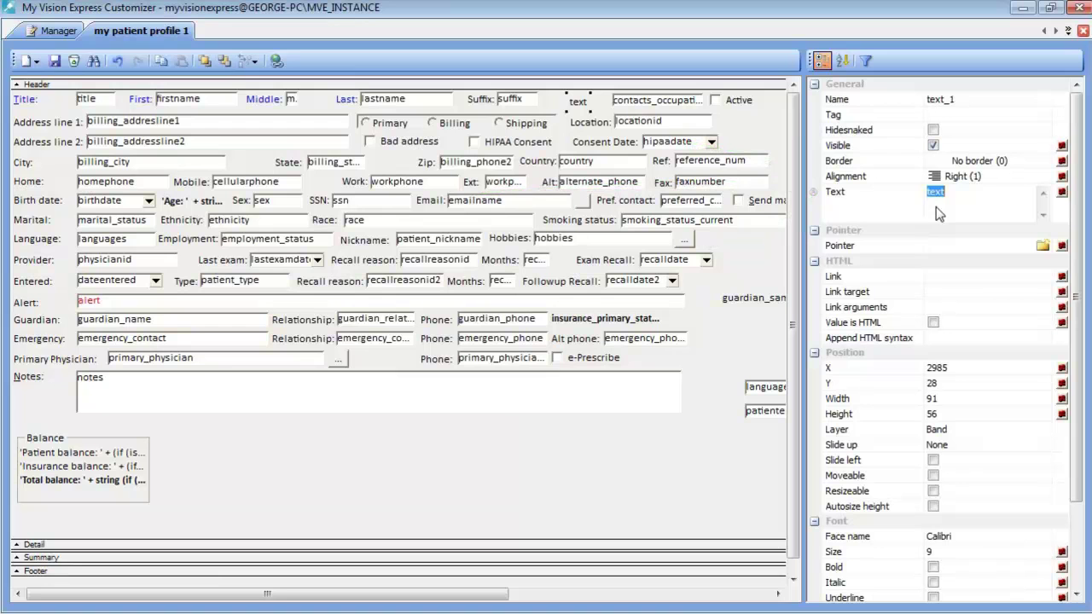
type("Occupation:")
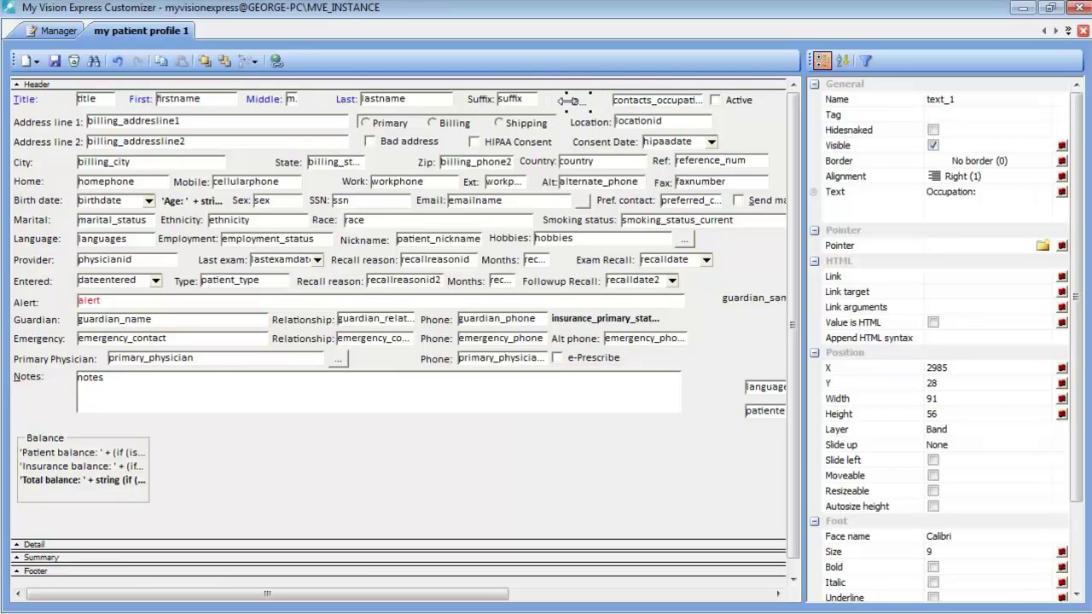
Extend the Occupation label toward the suffix field and resize it to fit its text.
left_click_drag(566, 101, 542, 101)
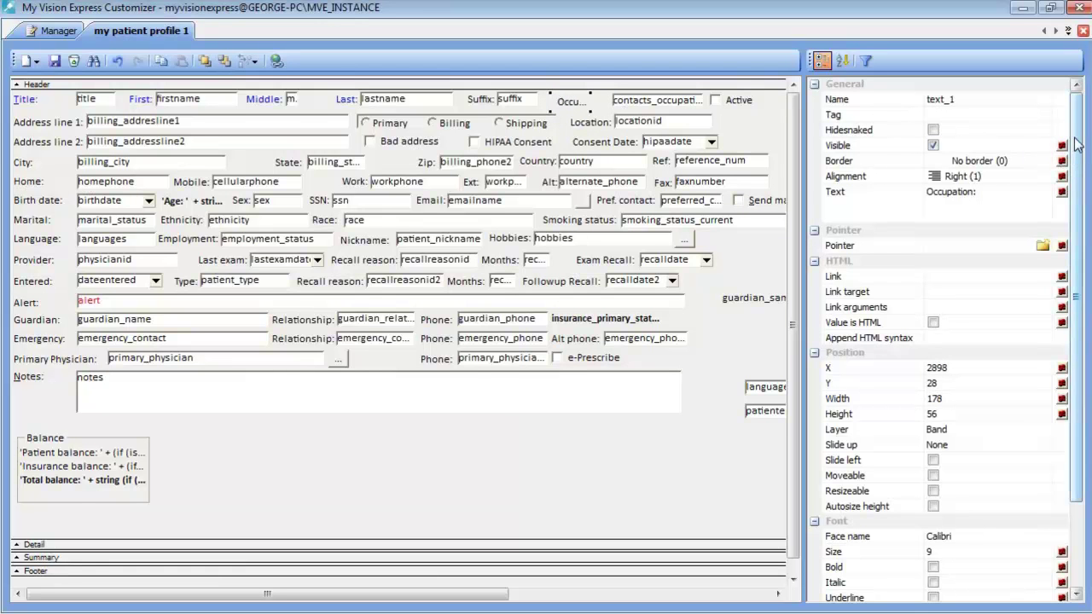
scroll(1072, 85, "down", 3)
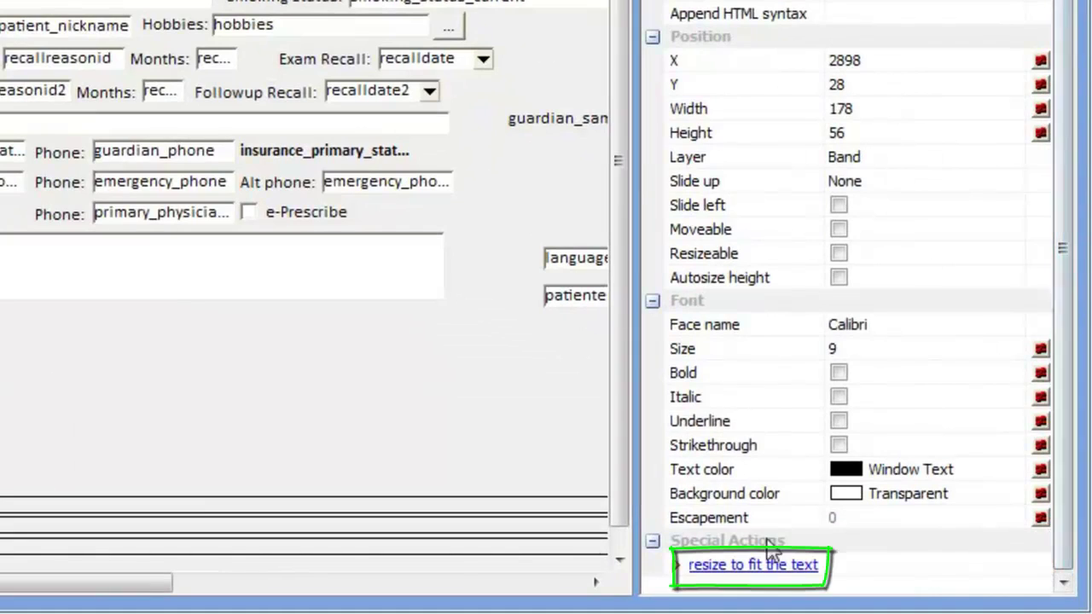
left_click(778, 568)
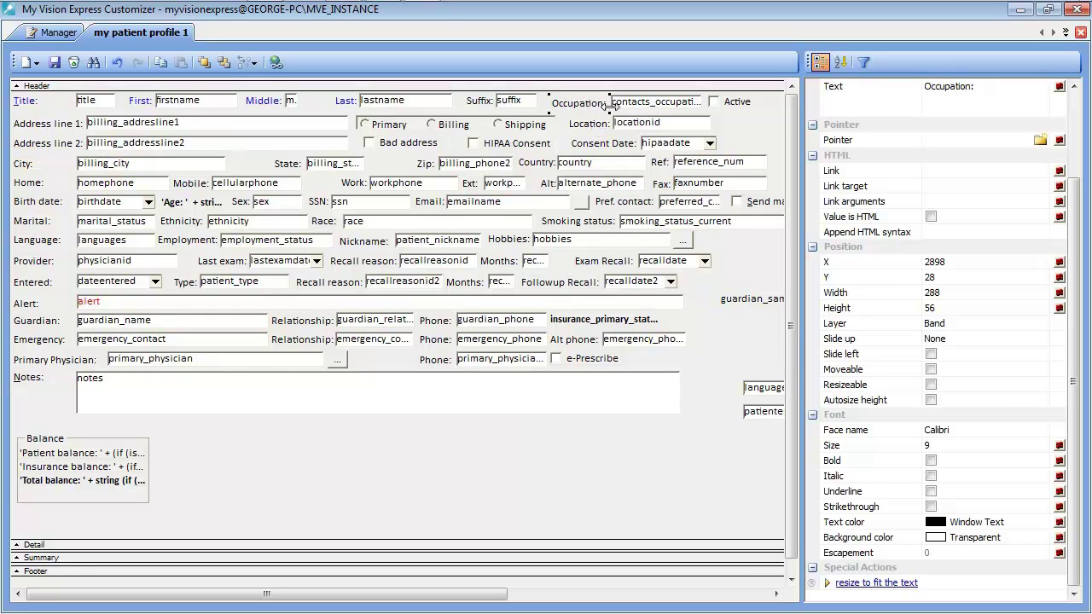
Align the bottom edges of the Occupation label and occupation field to the suffix field.
left_click(518, 104)
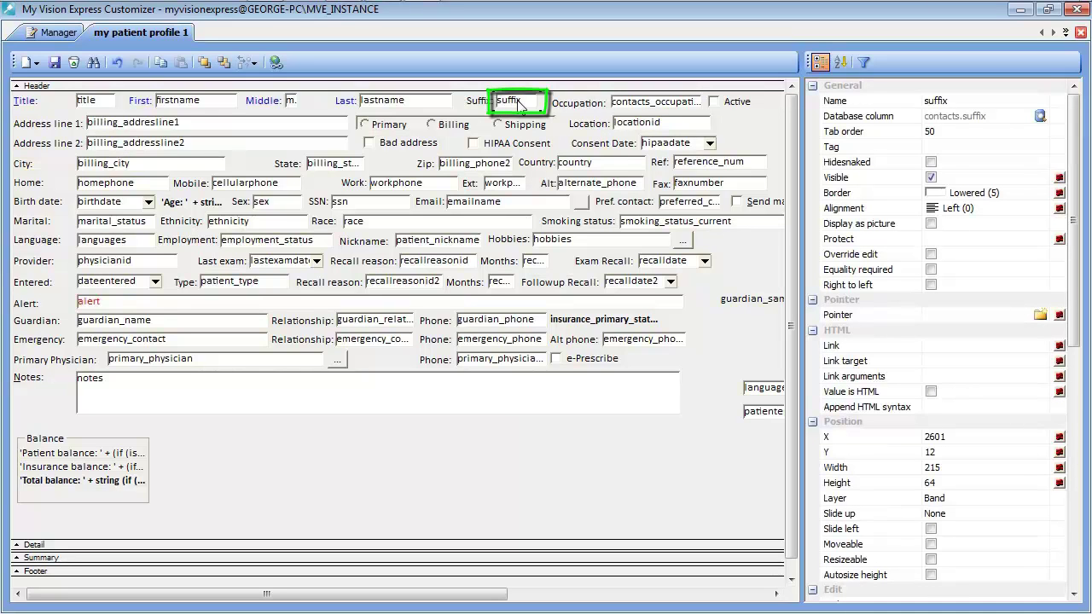
left_click(576, 103, "ctrl")
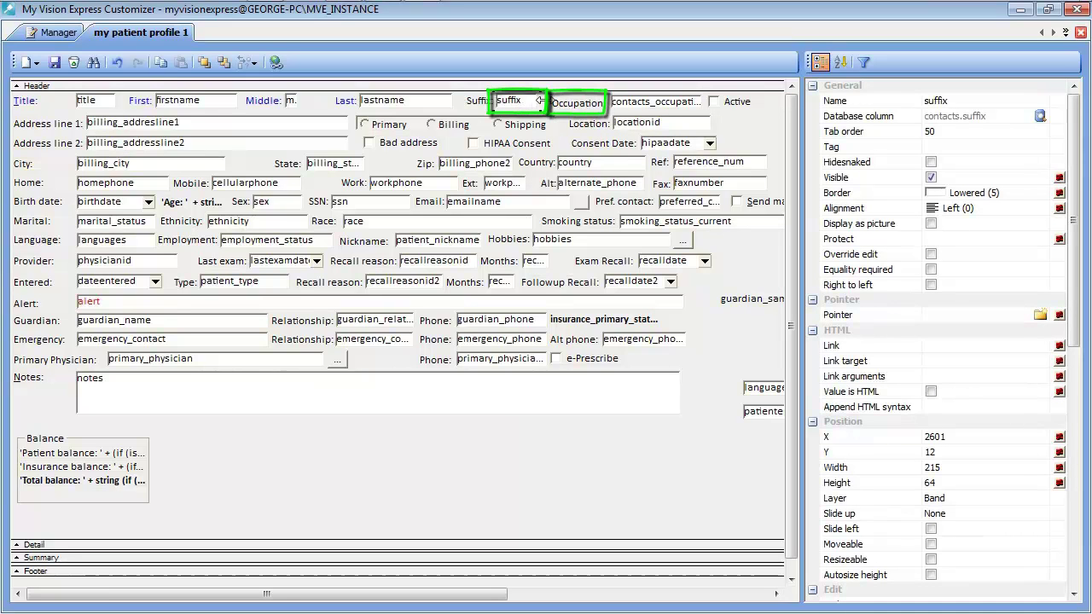
left_click(638, 104, "ctrl")
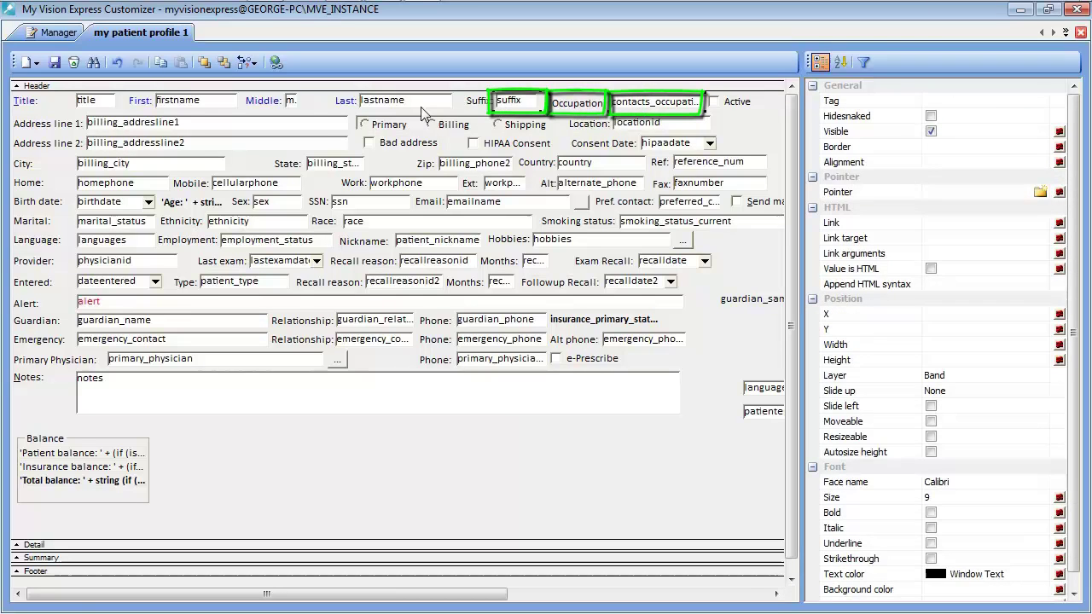
left_click(251, 65)
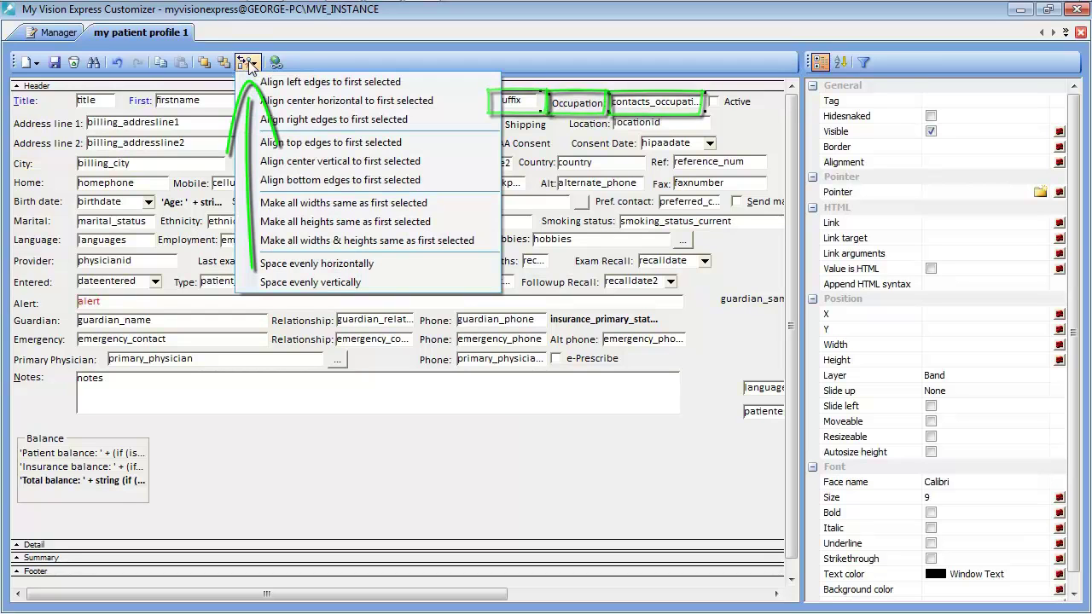
left_click(267, 186)
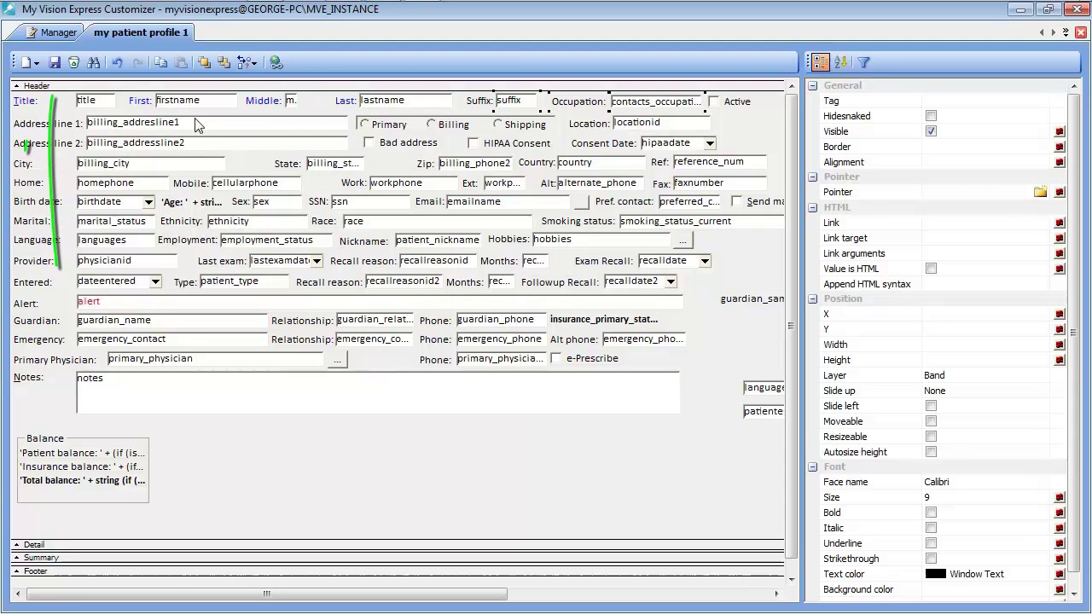
Save the customized patient profile and open a patient record from the patient search in My Vision Express to check the layout.
left_click(54, 64)
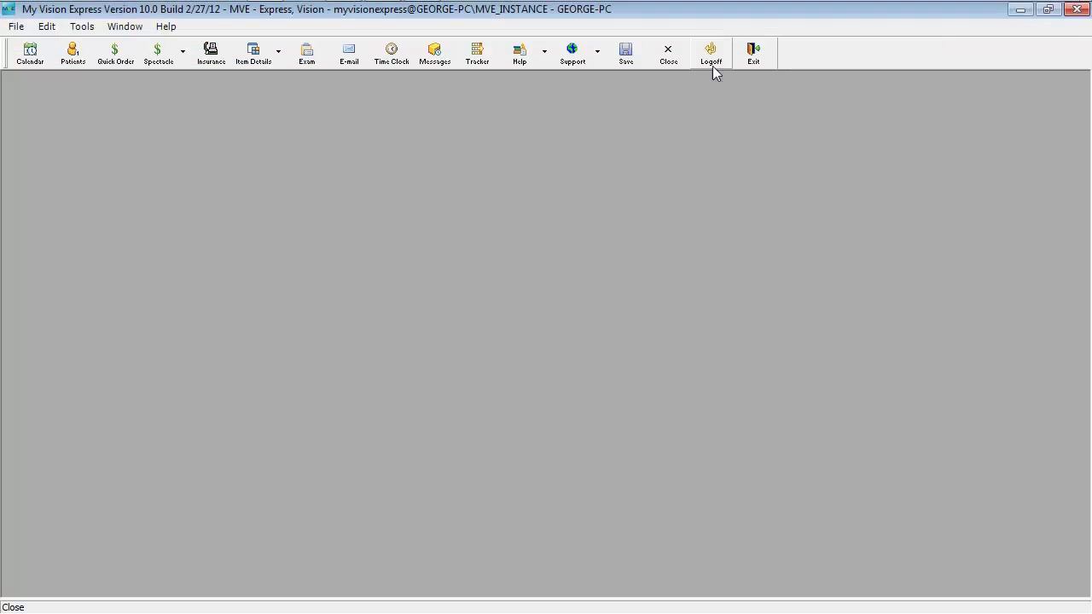
left_click(64, 65)
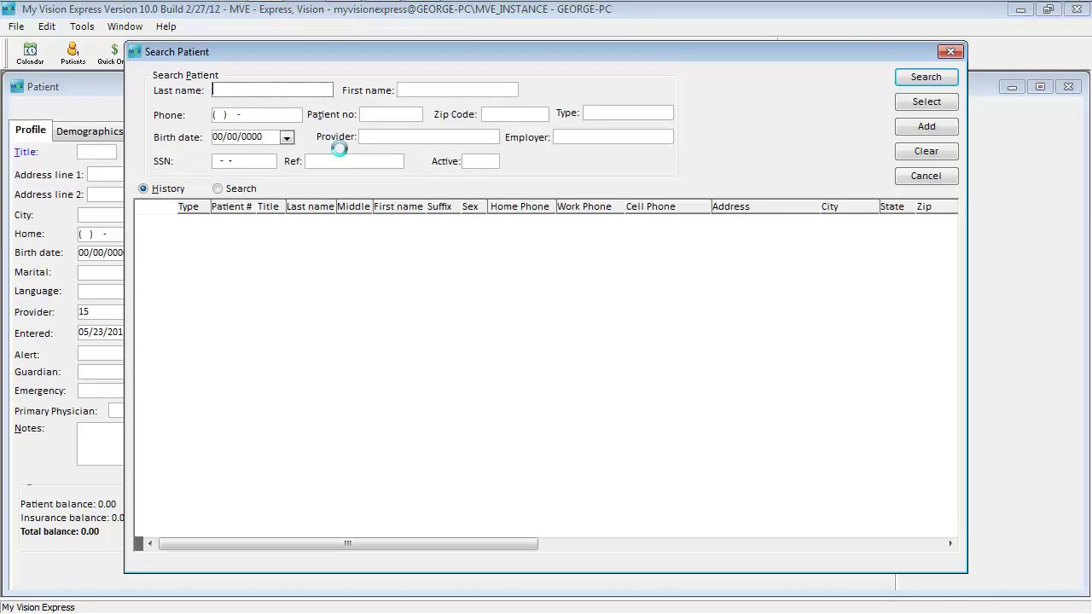
double_click(338, 224)
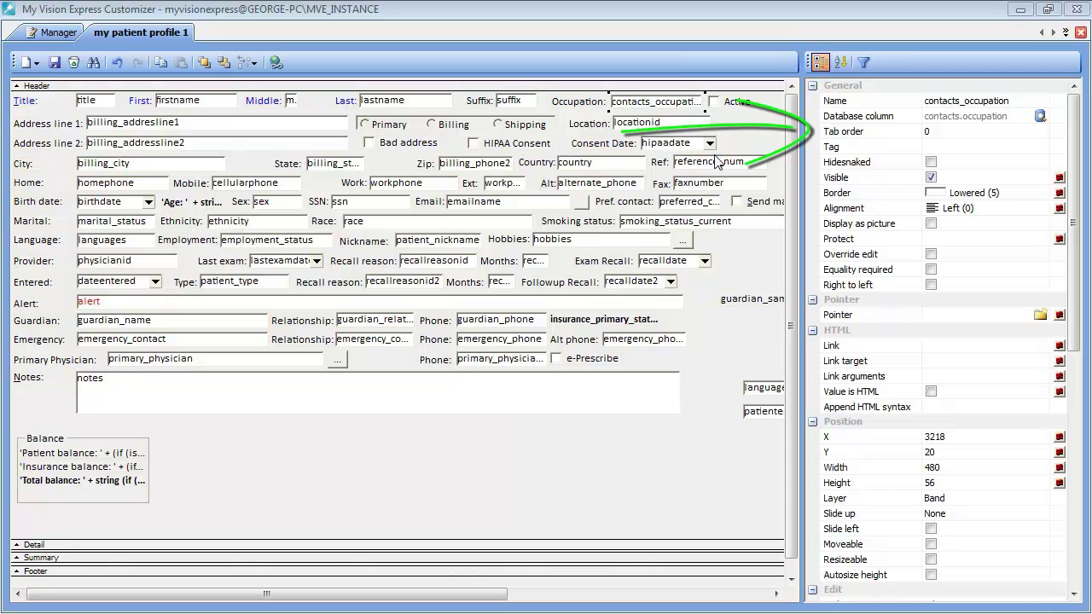
In the My Vision Express Customizer, set the occupation field's tab order to 60 so it follows the suffix field, and save the profile.
left_click(935, 134)
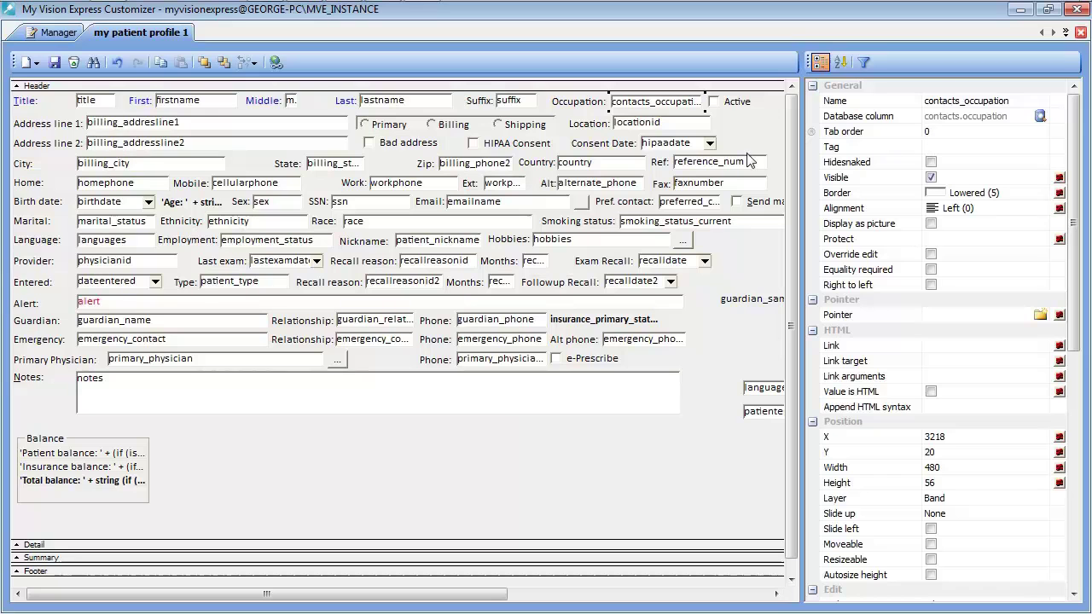
left_click(524, 104)
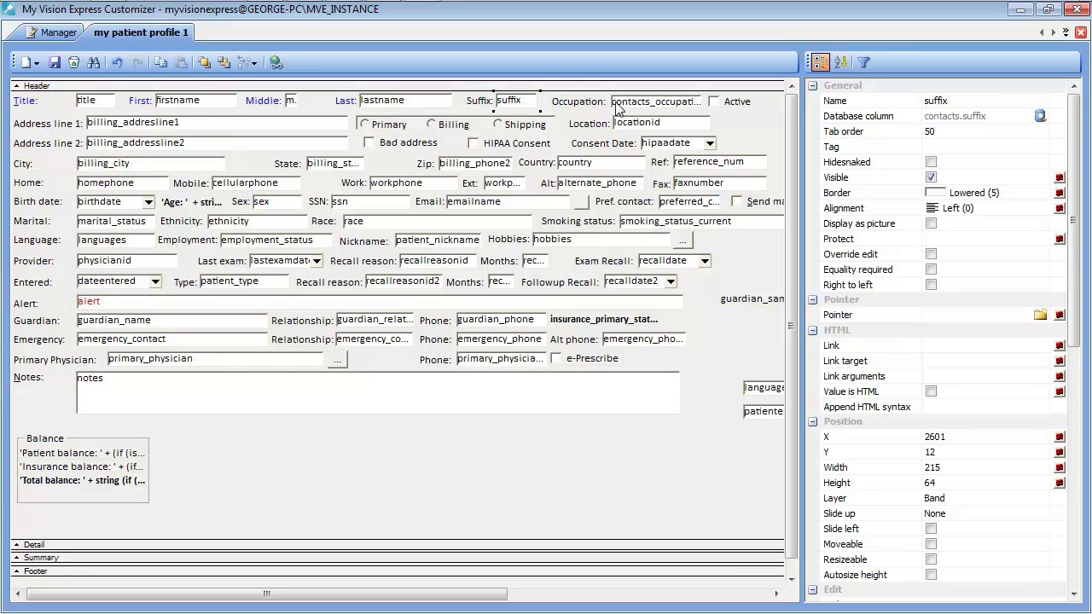
left_click(655, 108)
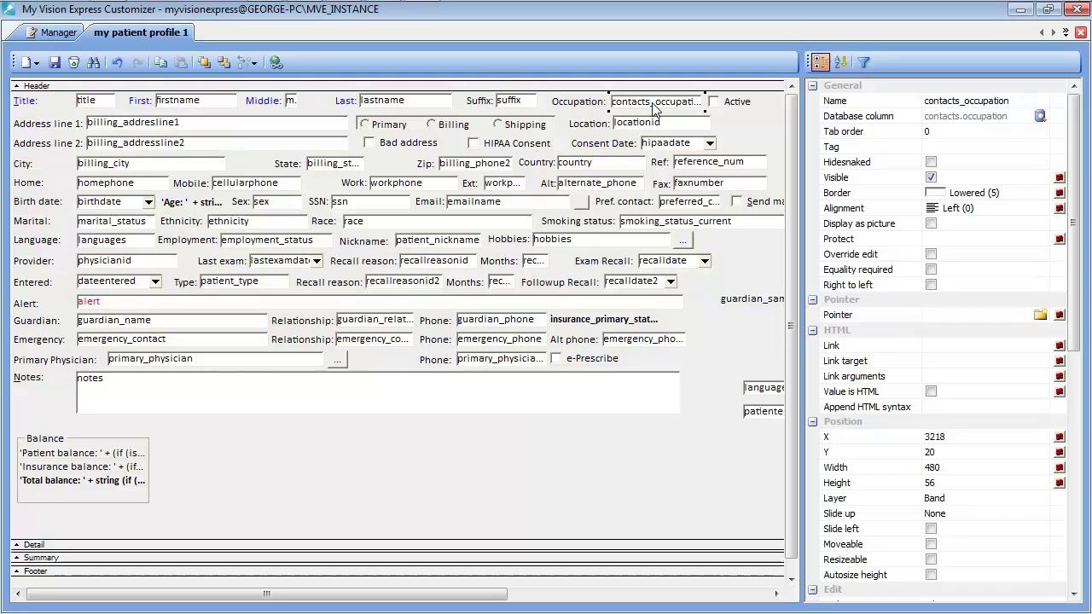
left_click(925, 133)
type("60")
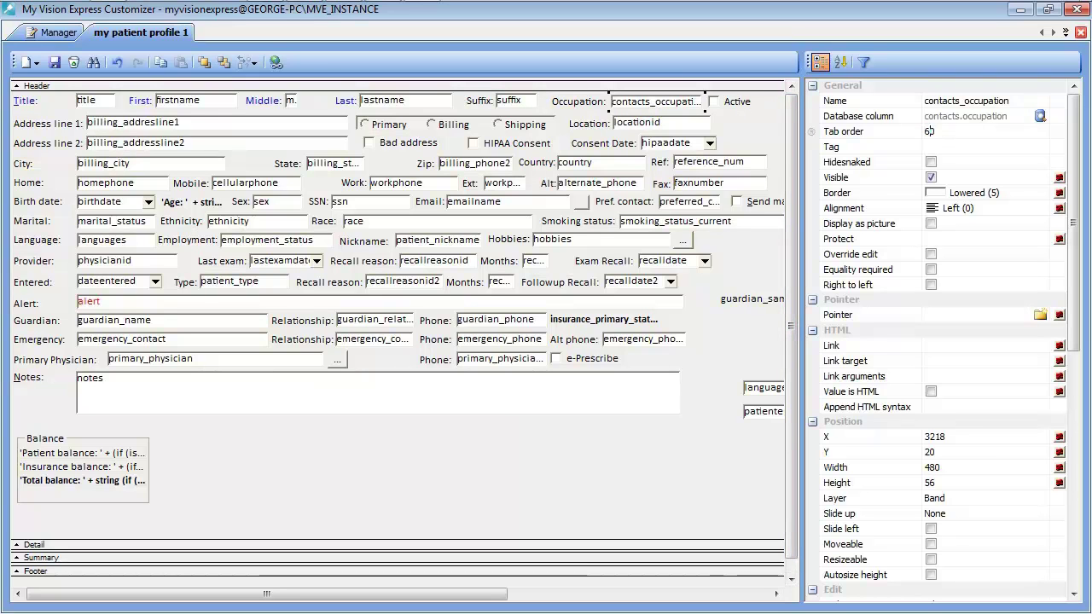
left_click(56, 65)
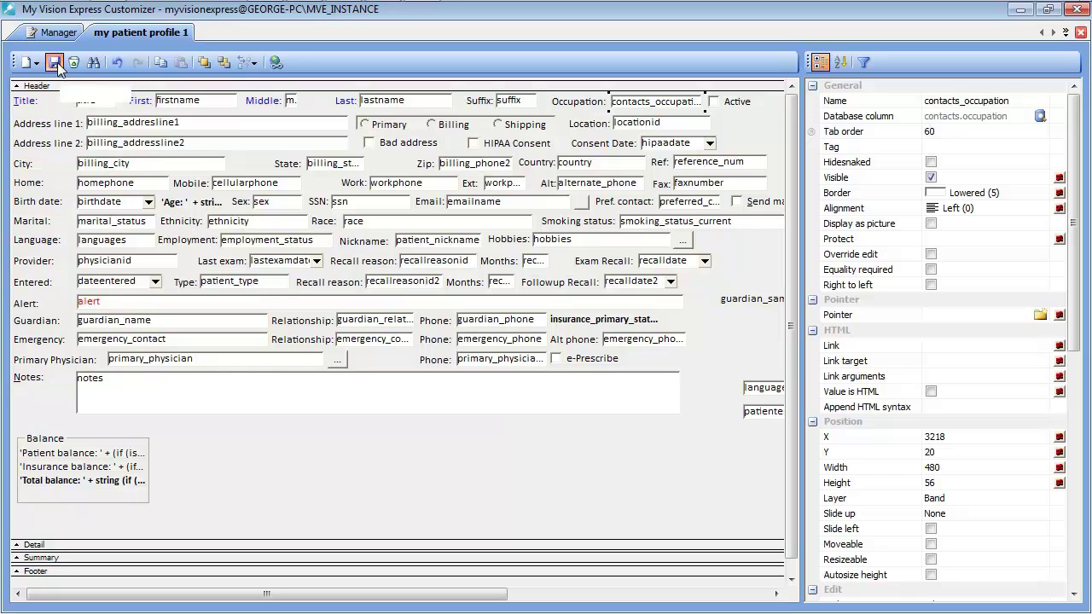